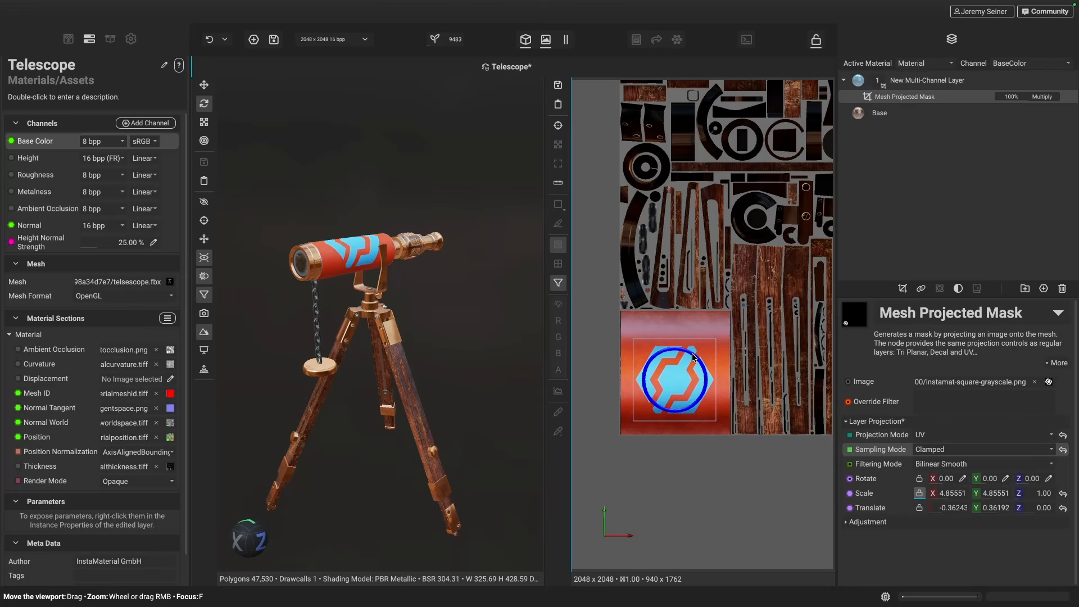
# - Adjust the projected hexagon logo and reposition the "UV Painting" text on the red tube's UV island
pyautogui.moveTo(688, 350); pyautogui.dragTo(693, 346)
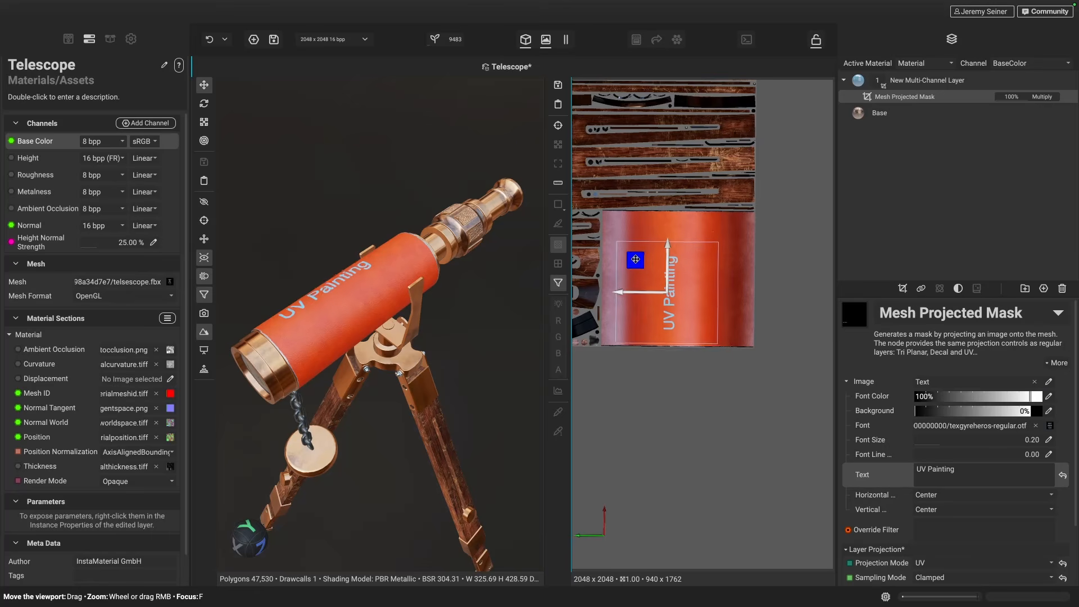
pyautogui.moveTo(634, 258); pyautogui.dragTo(672, 250)
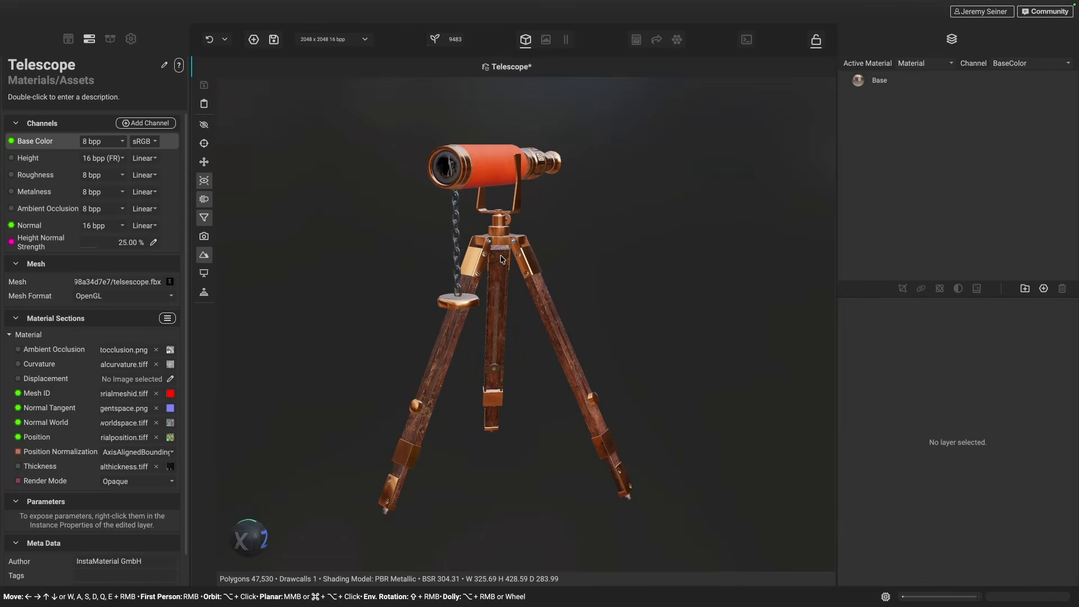
# - Show the 2D texture view beside the 3D telescope view and fit the whole UV layout in it
pyautogui.moveTo(501, 257)
pyautogui.keyDown('alt'); pyautogui.mouseDown()
pyautogui.moveTo(493, 263)
pyautogui.moveTo(503, 263)
pyautogui.mouseUp(); pyautogui.keyUp('alt')
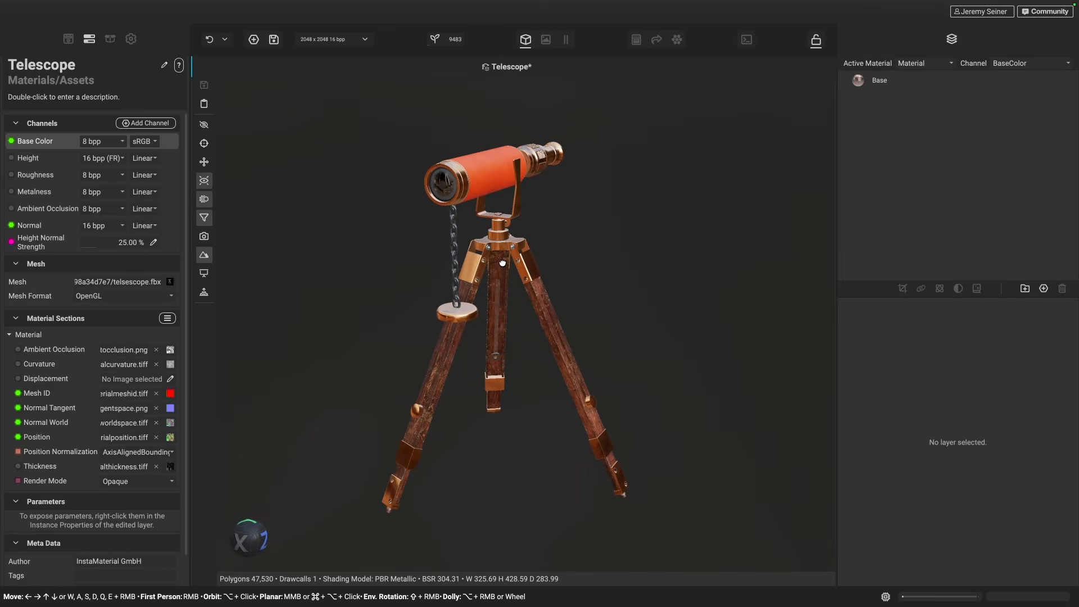
pyautogui.scroll(3, 473, 168)
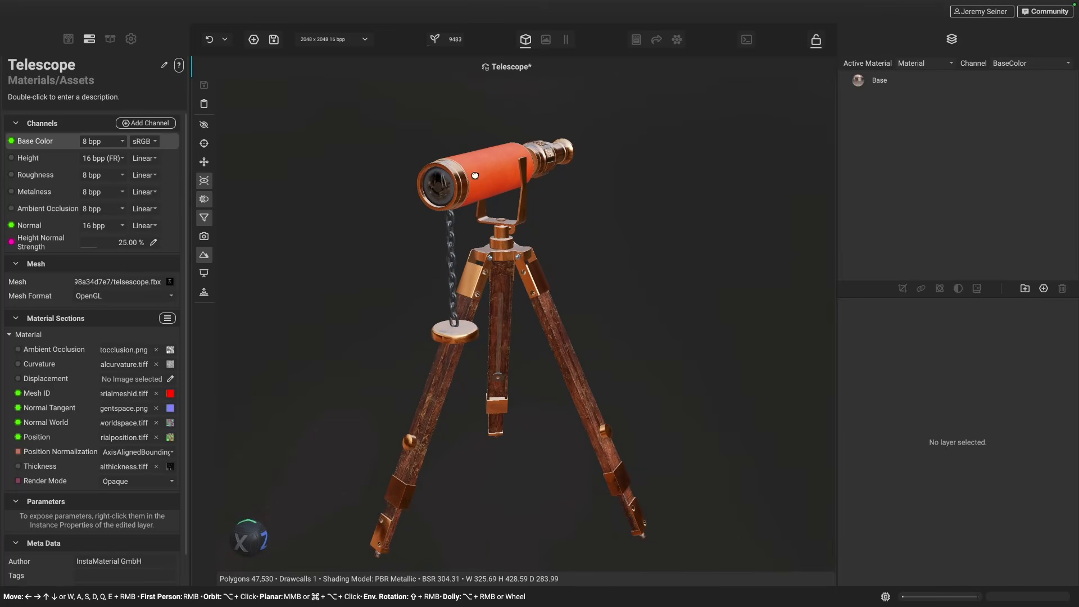
pyautogui.moveTo(474, 171)
pyautogui.keyDown('alt'); pyautogui.mouseDown()
pyautogui.moveTo(475, 187)
pyautogui.moveTo(474, 171)
pyautogui.mouseUp(); pyautogui.keyUp('alt')
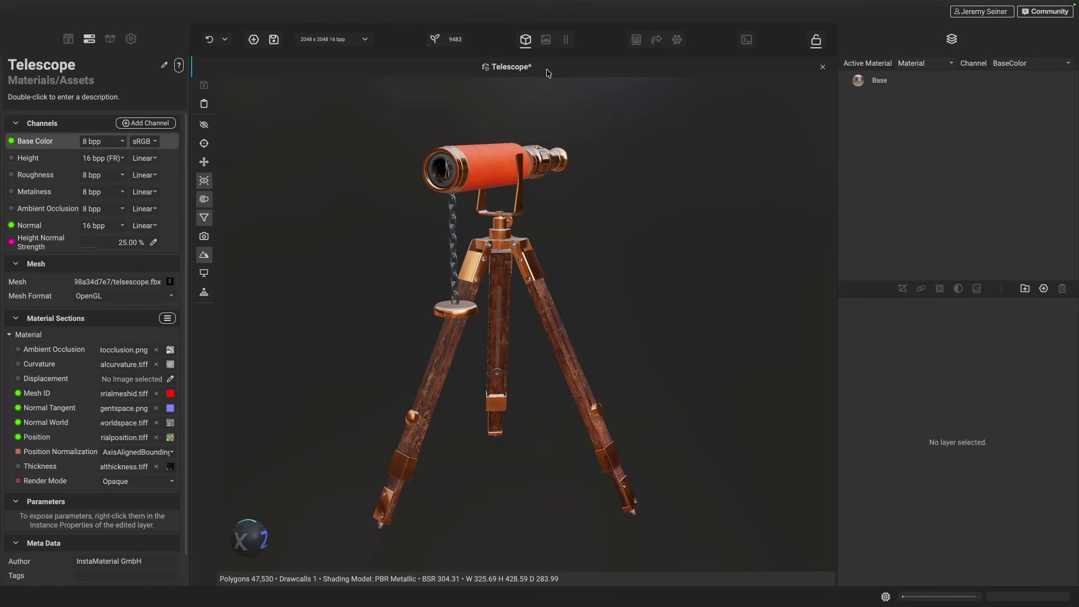
pyautogui.click(546, 41)
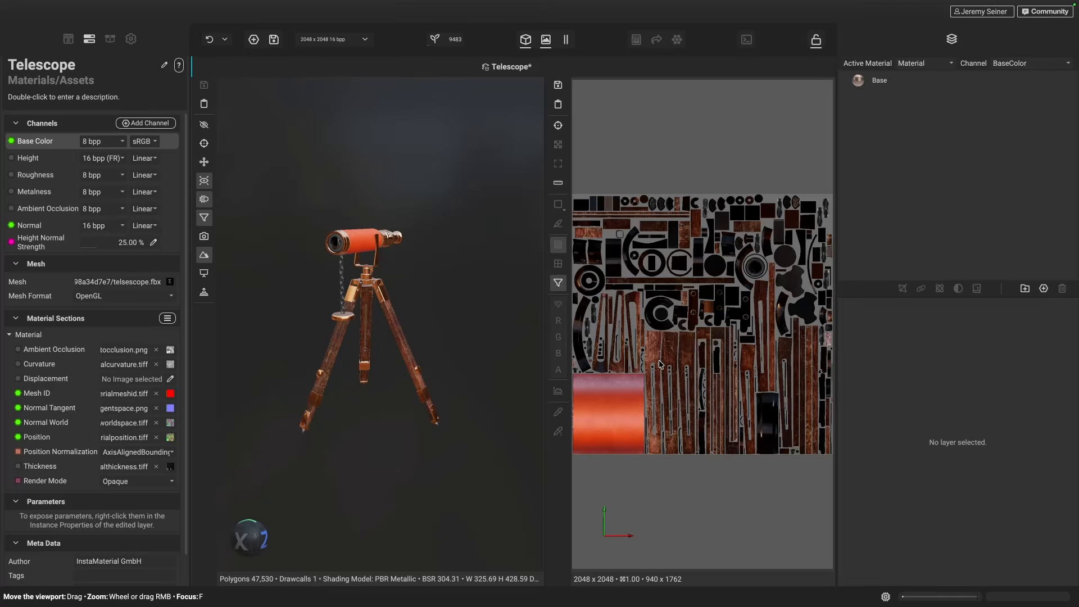
pyautogui.scroll(-3, 660, 364)
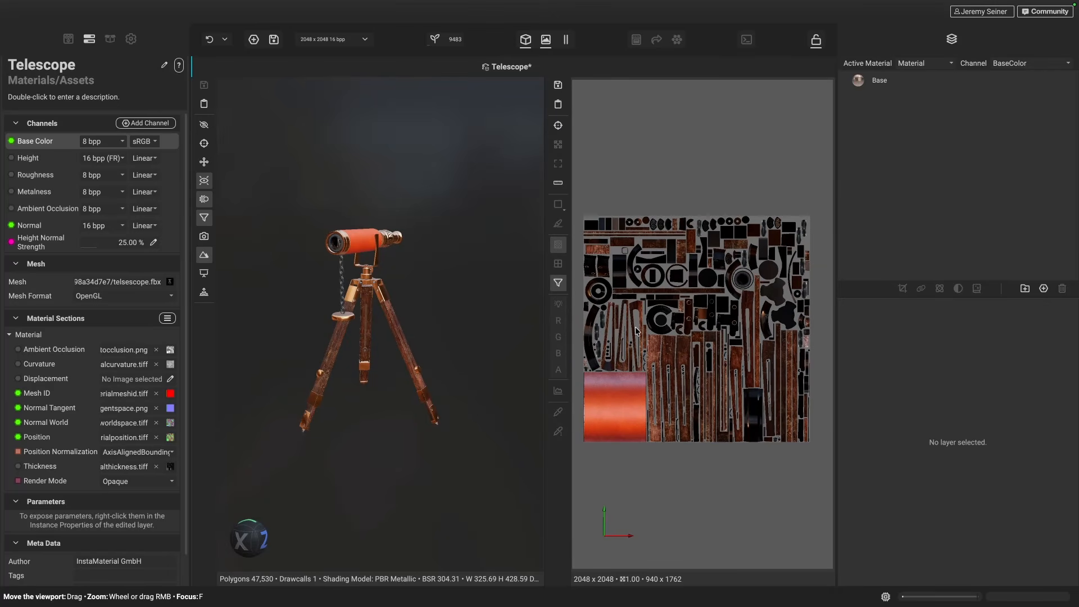
# - Stack the 3D and UV views vertically and return them to the side-by-side arrangement
pyautogui.click(566, 40)
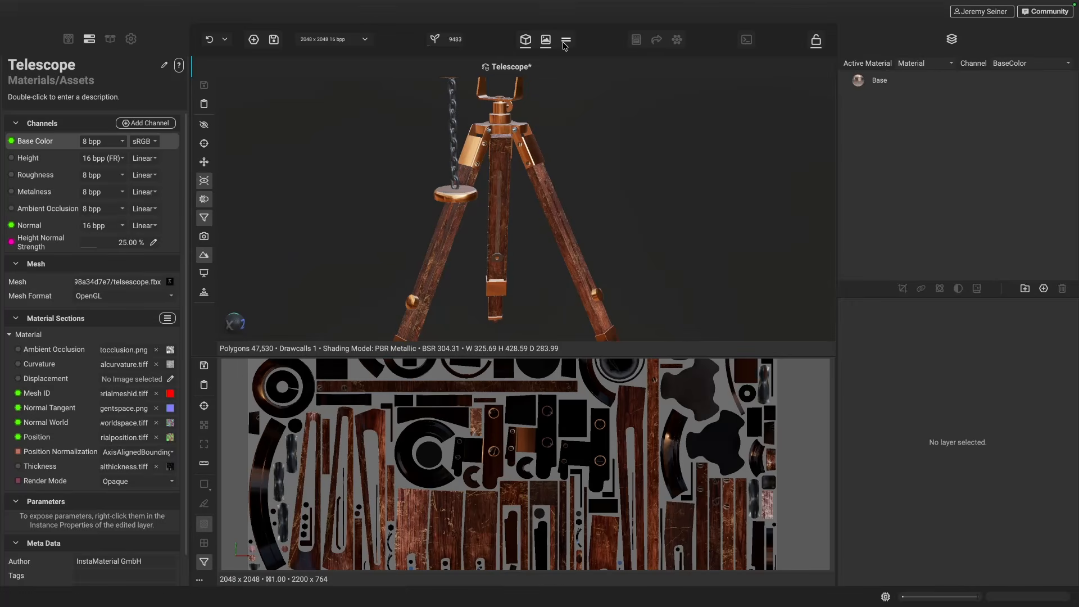
pyautogui.scroll(-2, 475, 470)
pyautogui.scroll(-2, 476, 467)
pyautogui.moveTo(456, 502); pyautogui.dragTo(490, 442)
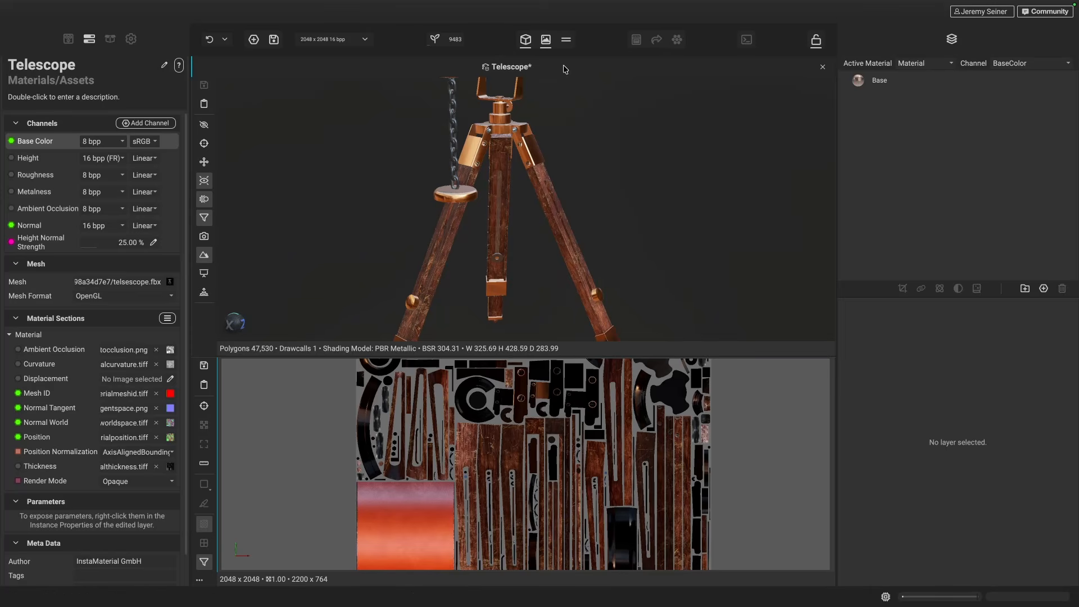
pyautogui.click(566, 41)
# - Examine the telescope in the 3D view and its texture islands in the UV view at different zoom levels and positions
pyautogui.scroll(3, 684, 303)
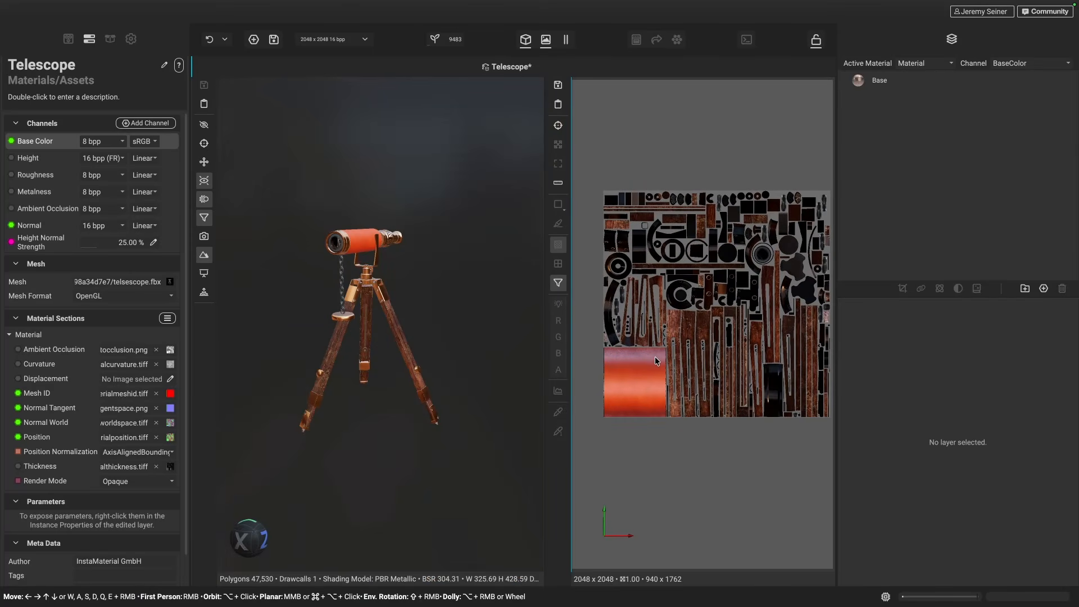
pyautogui.scroll(3, 362, 286)
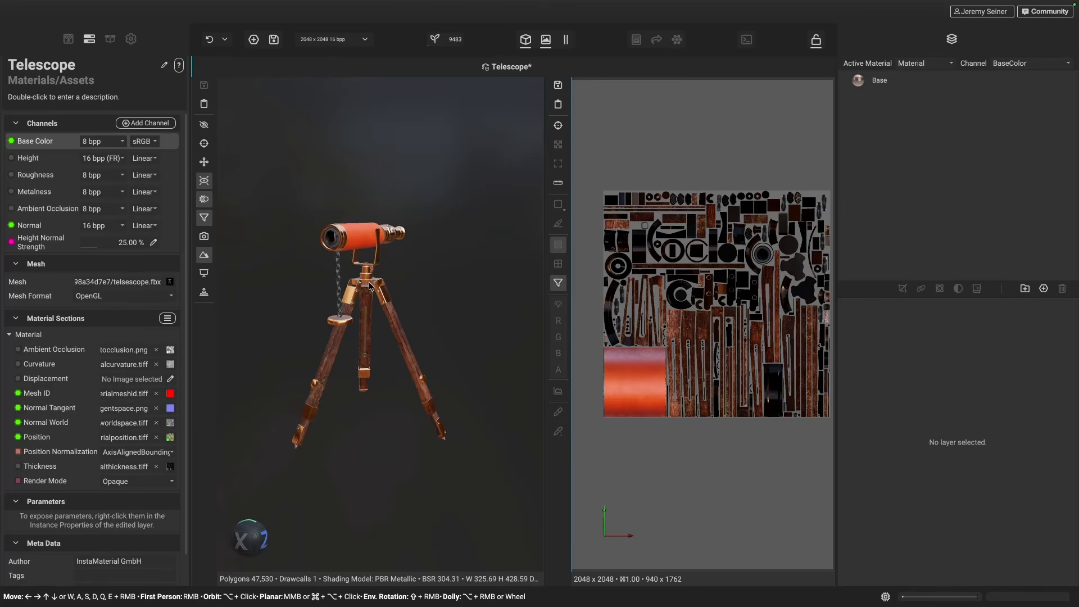
pyautogui.scroll(-2, 363, 286)
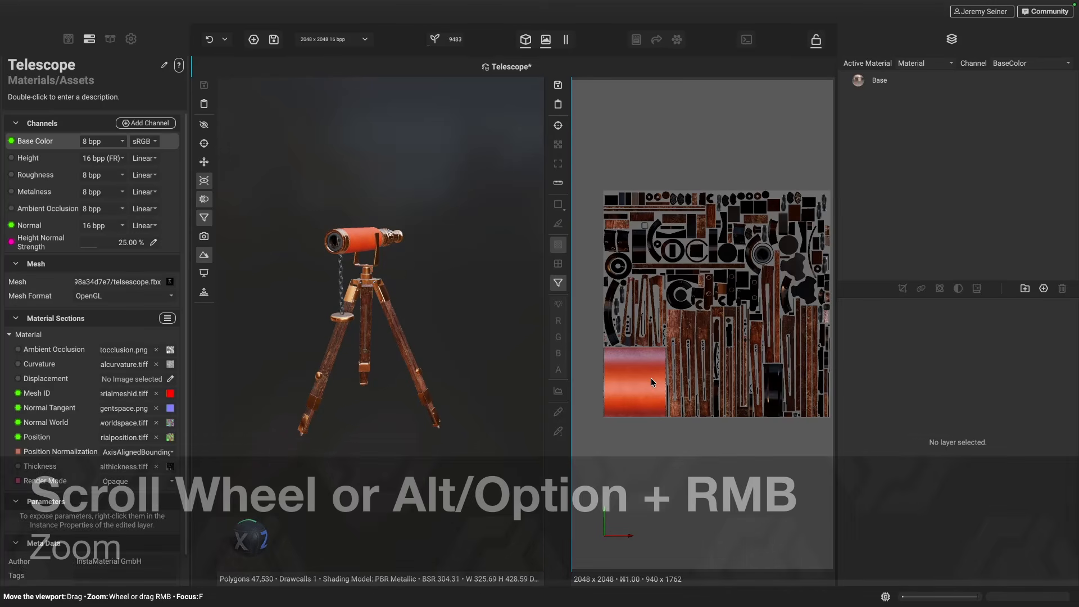
pyautogui.scroll(3, 650, 377)
pyautogui.scroll(-3, 651, 378)
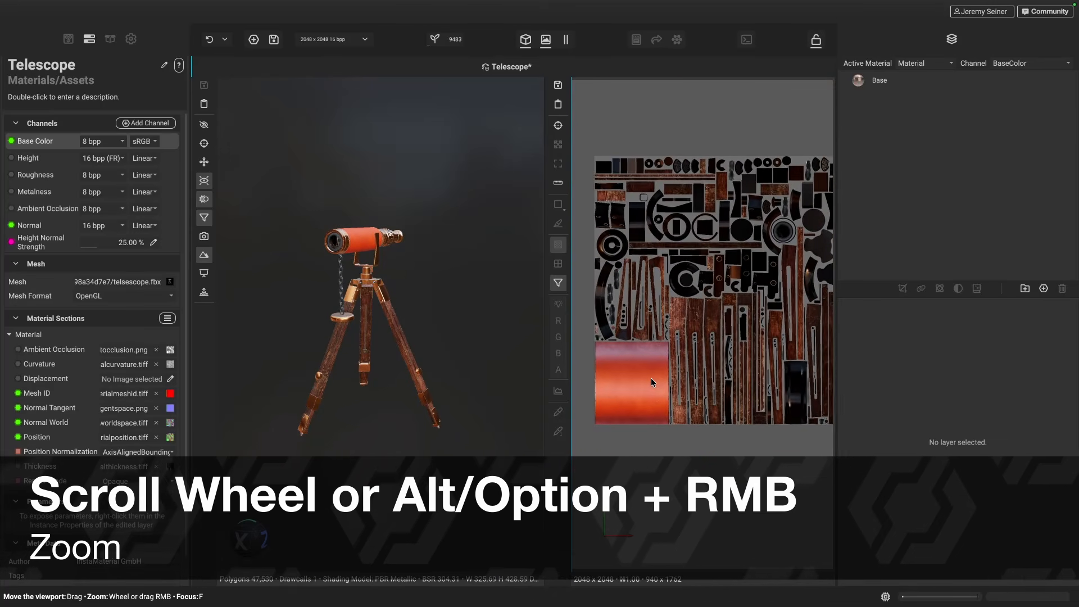
pyautogui.press('f')
pyautogui.scroll(-2, 672, 351)
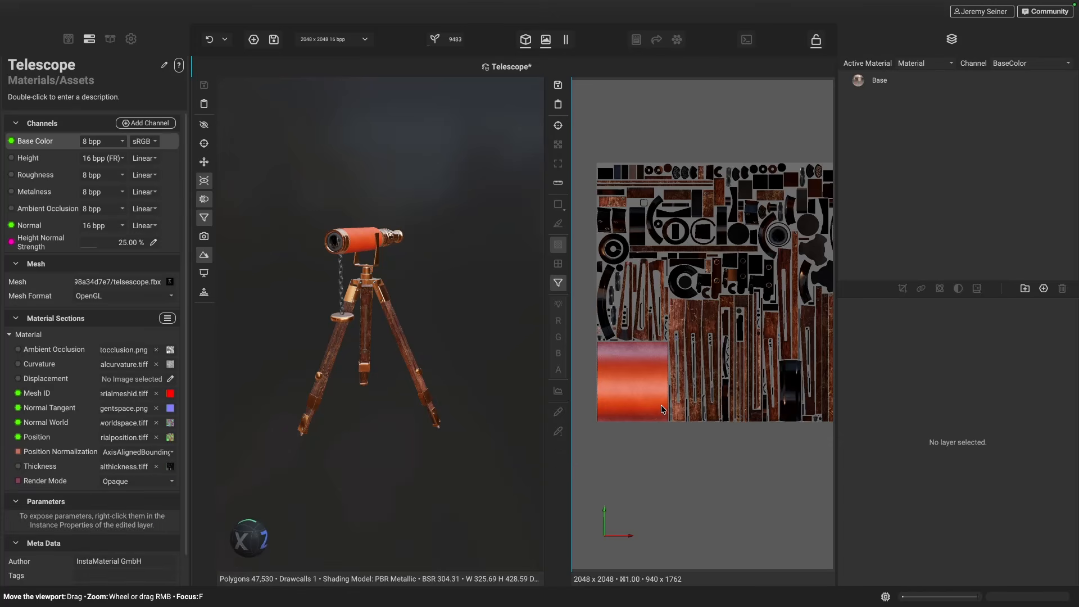
pyautogui.moveTo(648, 377)
pyautogui.mouseDown()
pyautogui.moveTo(632, 378)
pyautogui.moveTo(659, 375)
pyautogui.moveTo(653, 385)
pyautogui.mouseUp()
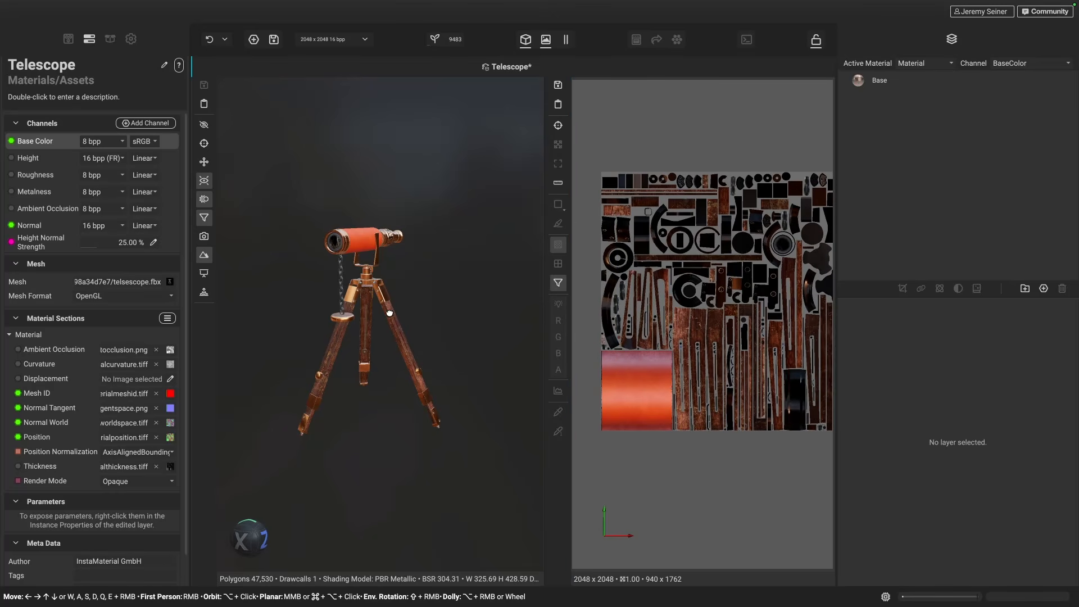
pyautogui.moveTo(390, 313); pyautogui.dragTo(385, 321, button='middle')
pyautogui.scroll(2, 653, 382)
pyautogui.scroll(-2, 665, 382)
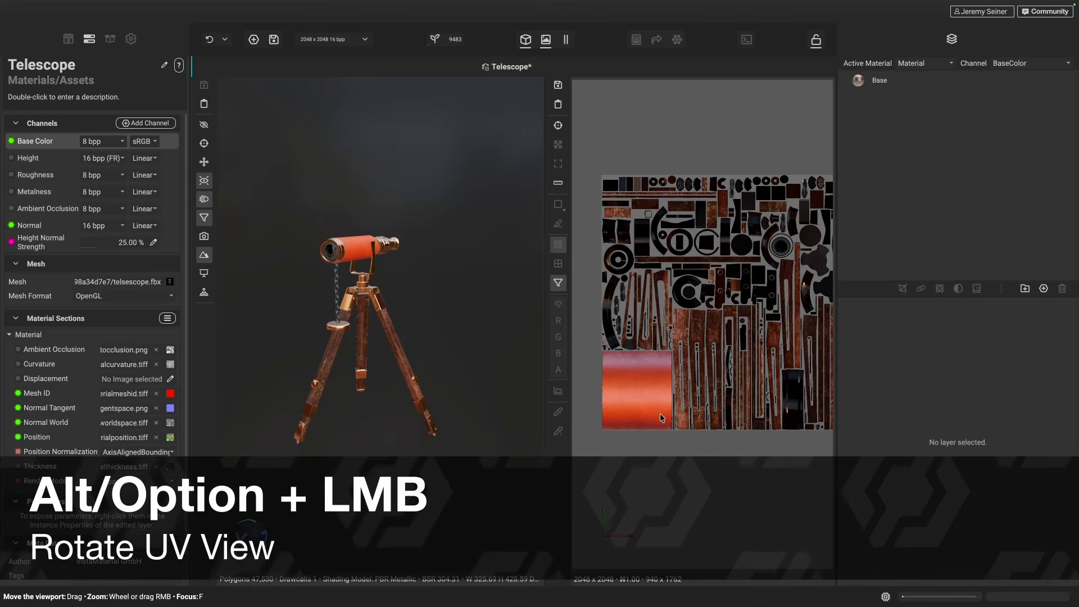
pyautogui.keyDown('alt'); pyautogui.moveTo(648, 399); pyautogui.dragTo(650, 398); pyautogui.keyUp('alt')
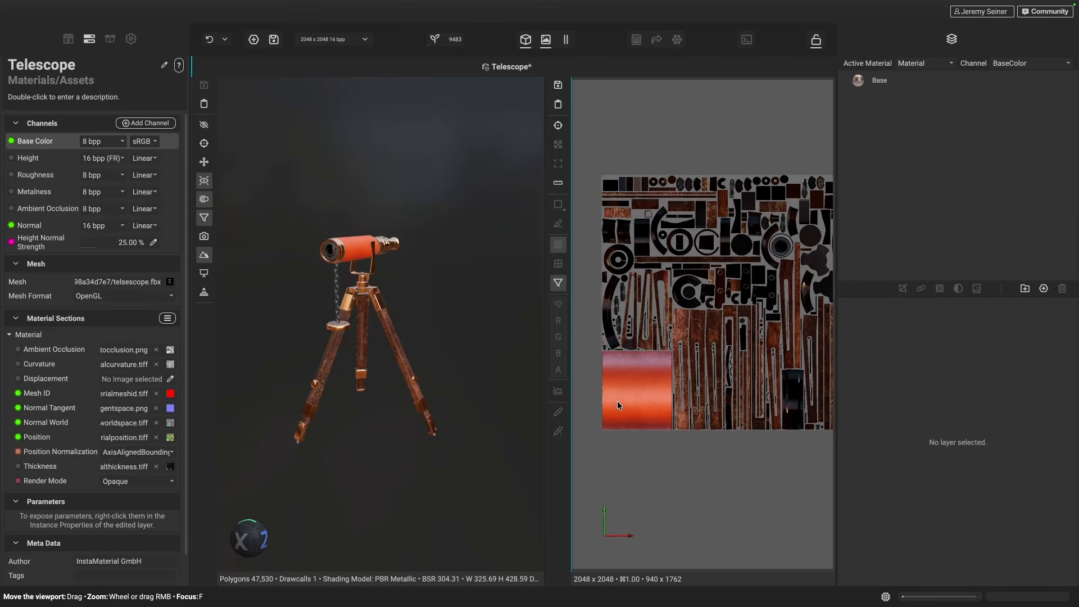
# - Add a Multi-Channel Brush layer and paint a blue S-shaped stroke with the Default Brush across the red tube's UV island
pyautogui.scroll(1, 617, 402)
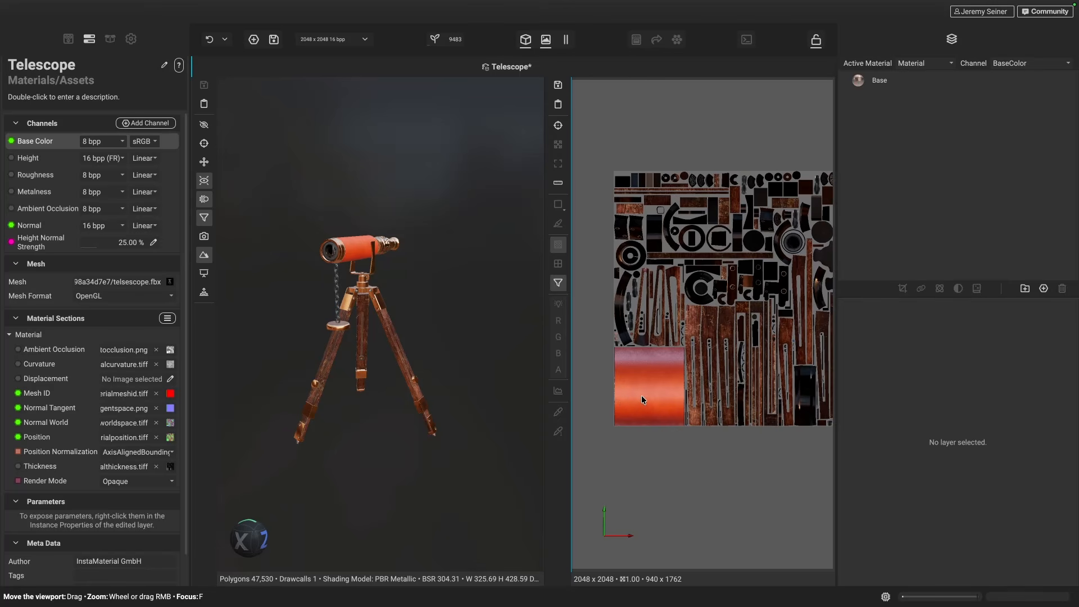
pyautogui.scroll(2, 641, 395)
pyautogui.scroll(3, 642, 396)
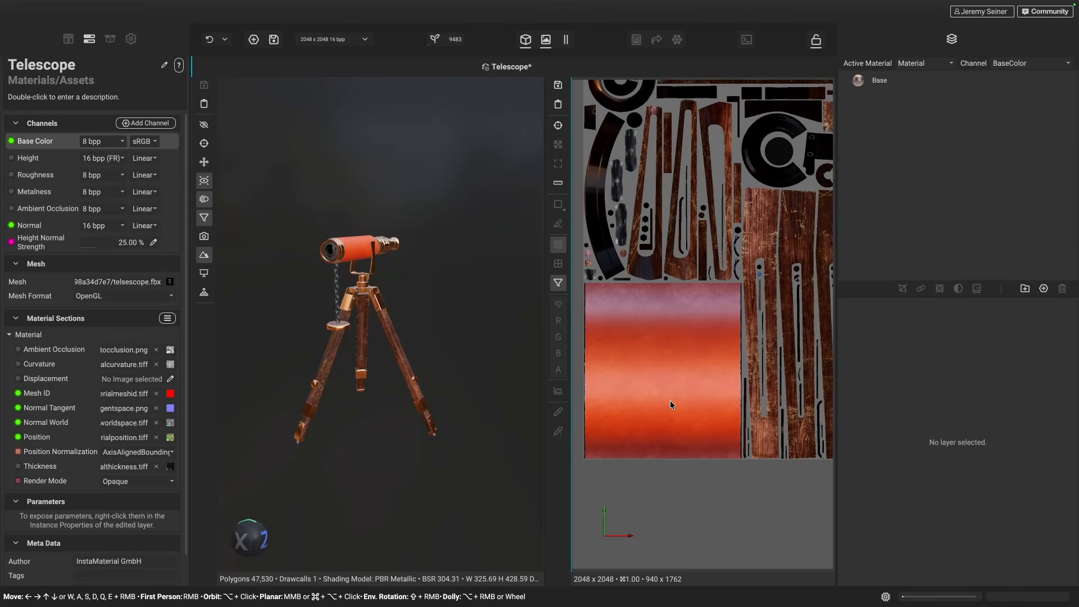
pyautogui.click(1042, 289)
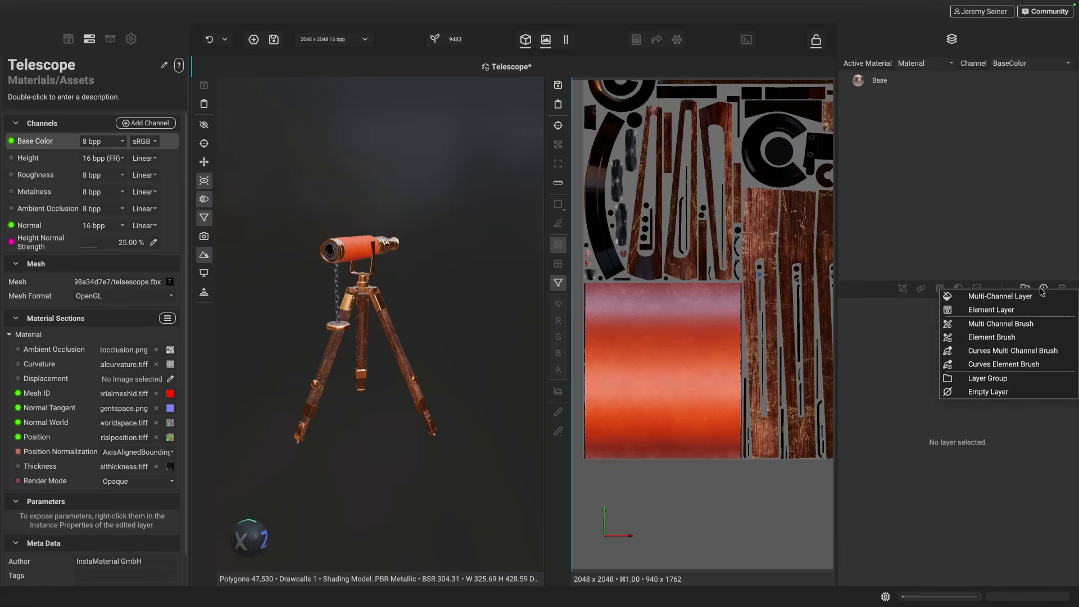
pyautogui.click(1011, 324)
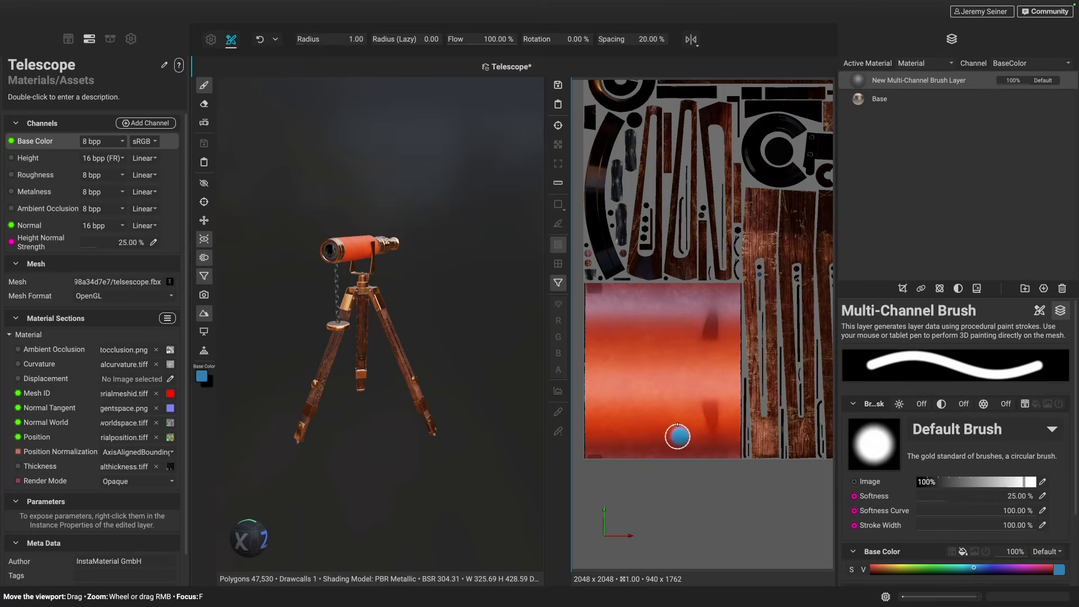
pyautogui.moveTo(673, 382); pyautogui.dragTo(641, 351)
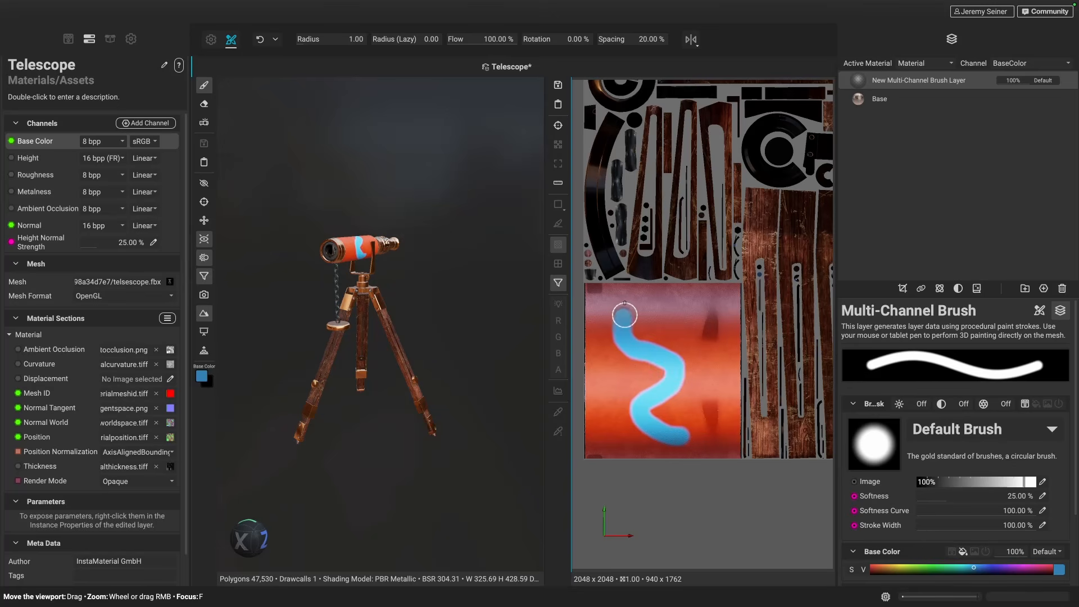
pyautogui.moveTo(656, 305); pyautogui.dragTo(659, 304)
# - Inspect the painted blue stroke on the 3D telescope and delete the multi-channel brush layer
pyautogui.moveTo(386, 274)
pyautogui.keyDown('alt'); pyautogui.mouseDown()
pyautogui.moveTo(334, 307)
pyautogui.moveTo(315, 292)
pyautogui.moveTo(400, 291)
pyautogui.moveTo(389, 302)
pyautogui.mouseUp(); pyautogui.keyUp('alt')
pyautogui.scroll(5, 333, 306)
pyautogui.moveTo(395, 320)
pyautogui.keyDown('shift'); pyautogui.mouseDown(button='right')
pyautogui.moveTo(354, 331)
pyautogui.moveTo(438, 325)
pyautogui.moveTo(344, 329)
pyautogui.moveTo(389, 336)
pyautogui.mouseUp(button='right'); pyautogui.keyUp('shift')
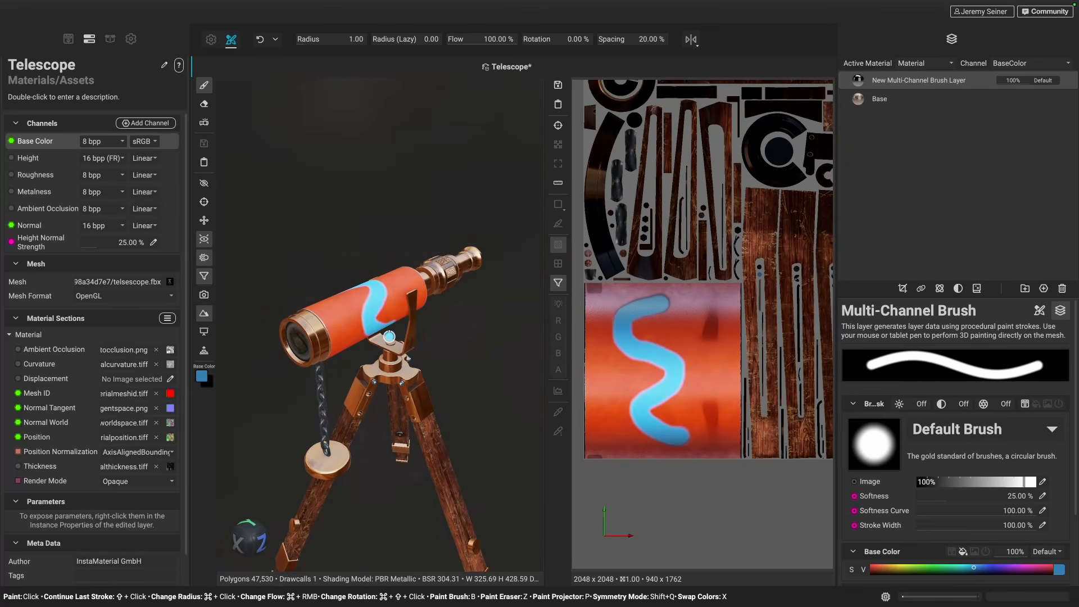
pyautogui.scroll(-4, 707, 375)
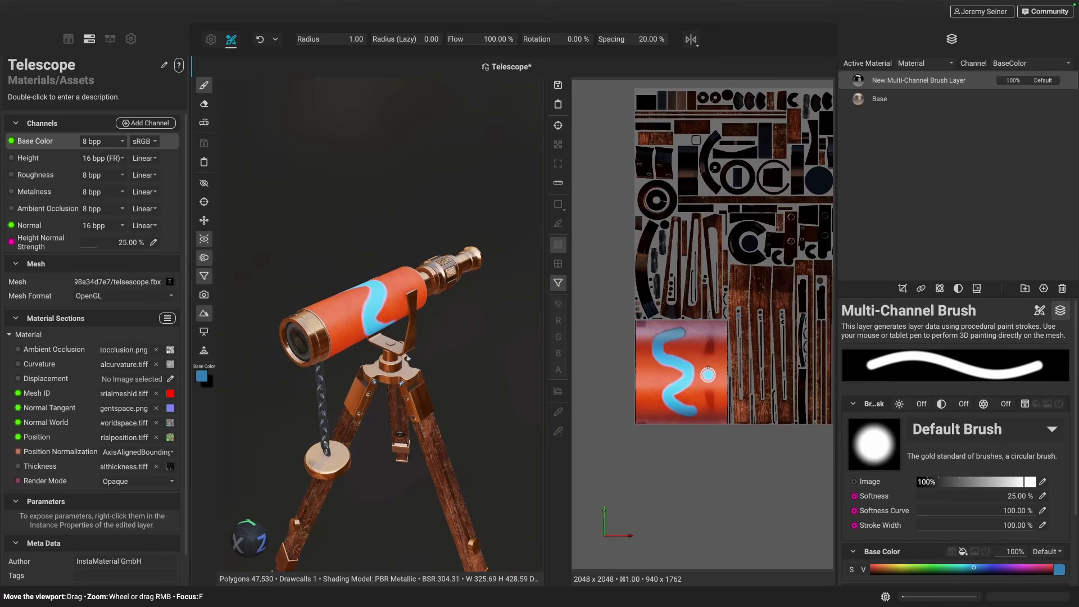
pyautogui.moveTo(399, 345)
pyautogui.keyDown('shift'); pyautogui.mouseDown(button='right')
pyautogui.moveTo(375, 346)
pyautogui.moveTo(388, 351)
pyautogui.moveTo(366, 363)
pyautogui.moveTo(371, 370)
pyautogui.mouseUp(button='right'); pyautogui.keyUp('shift')
pyautogui.keyDown('alt'); pyautogui.moveTo(364, 349); pyautogui.dragTo(388, 337); pyautogui.keyUp('alt')
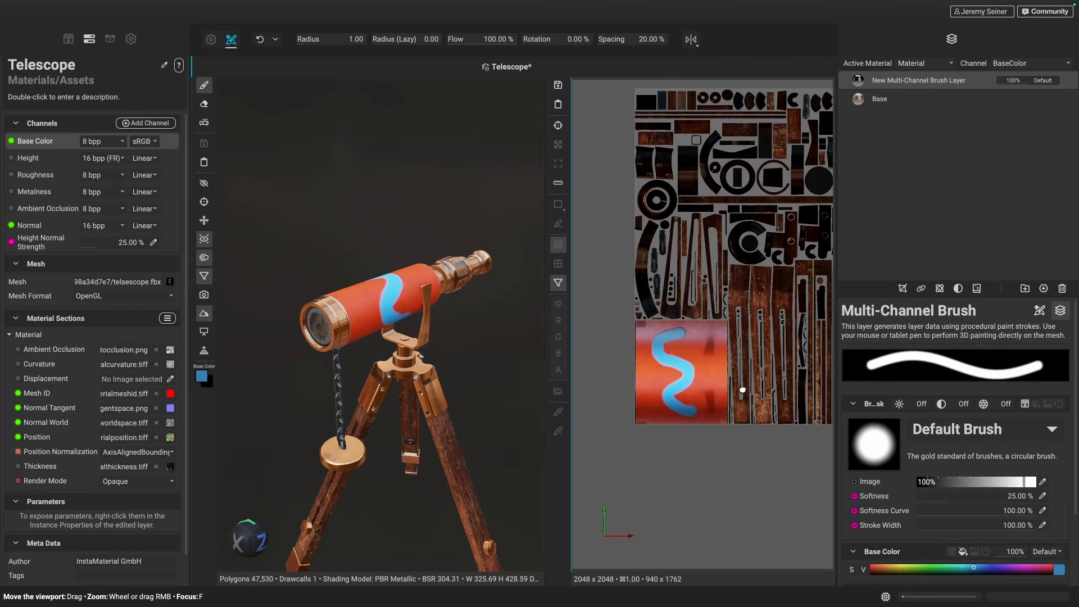
pyautogui.keyDown('alt'); pyautogui.moveTo(745, 400); pyautogui.dragTo(718, 415); pyautogui.keyUp('alt')
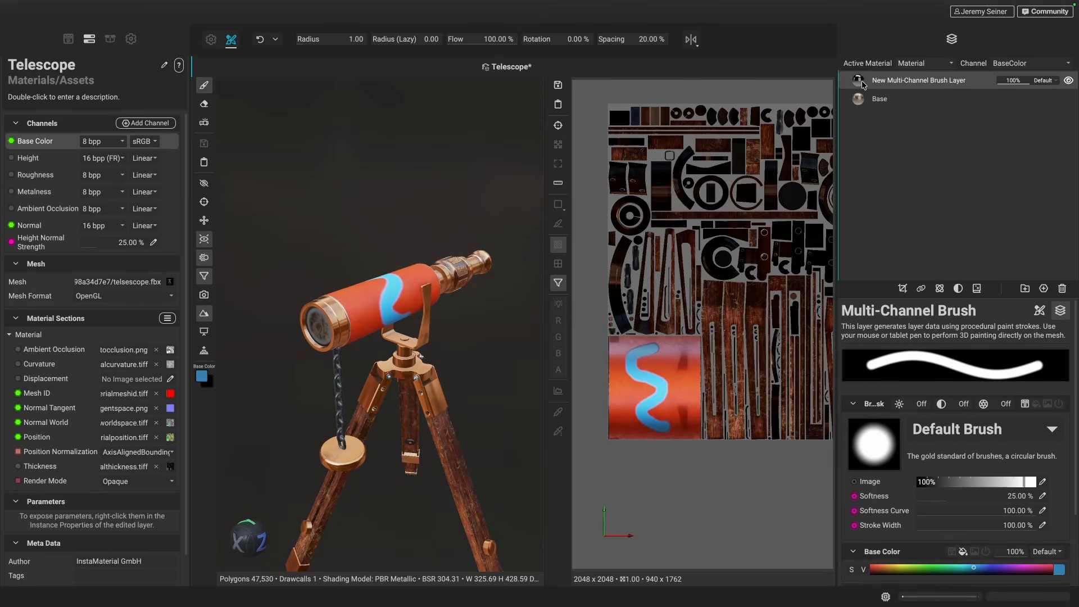
pyautogui.press('Delete')
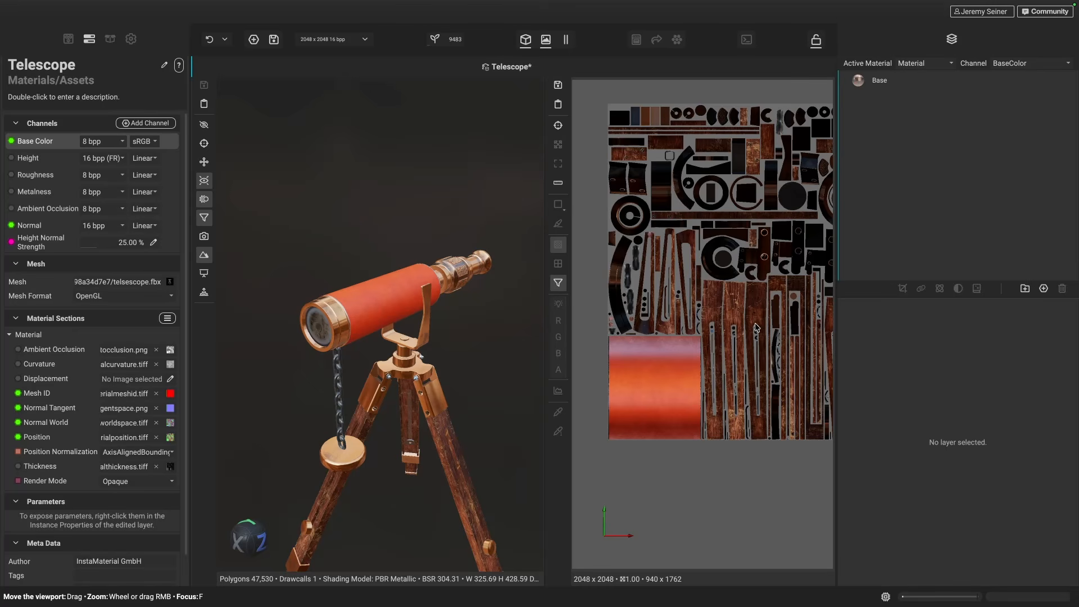
# - Add a Multi-Channel Layer above the Base layer of the telescope material
pyautogui.scroll(5, 370, 298)
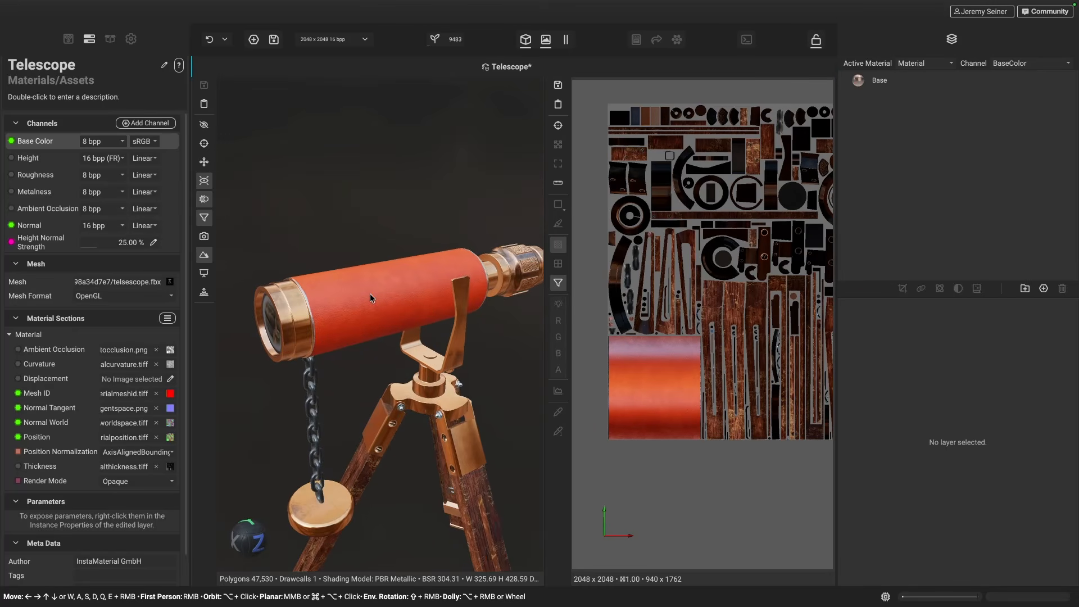
pyautogui.keyDown('alt'); pyautogui.moveTo(370, 298); pyautogui.dragTo(327, 309); pyautogui.keyUp('alt')
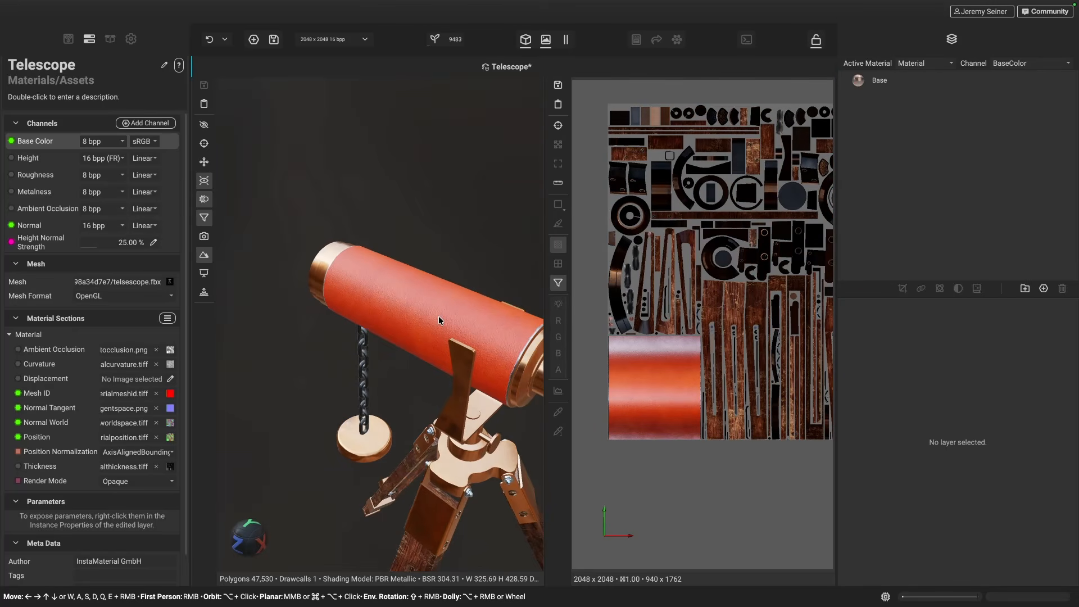
pyautogui.moveTo(438, 319)
pyautogui.keyDown('alt'); pyautogui.mouseDown()
pyautogui.moveTo(436, 308)
pyautogui.moveTo(467, 301)
pyautogui.moveTo(441, 308)
pyautogui.moveTo(440, 330)
pyautogui.mouseUp(); pyautogui.keyUp('alt')
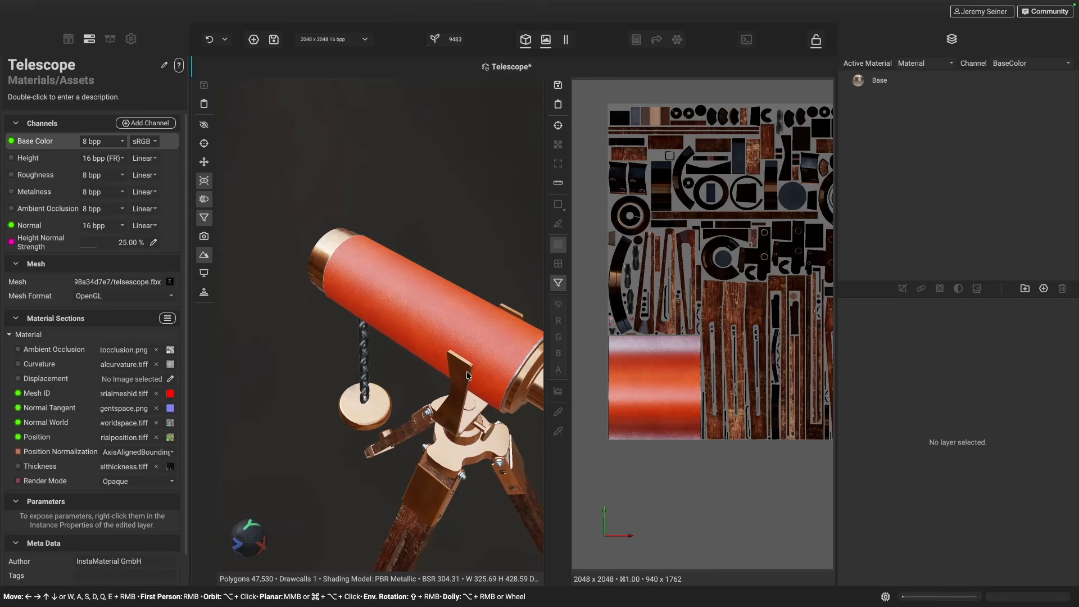
pyautogui.scroll(4, 651, 390)
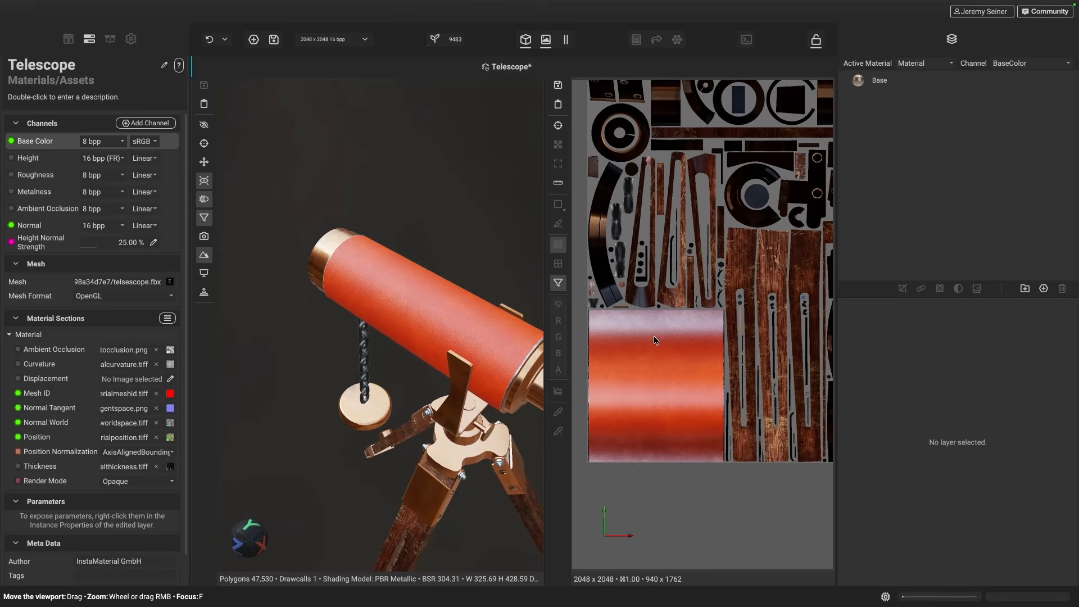
pyautogui.scroll(-4, 656, 405)
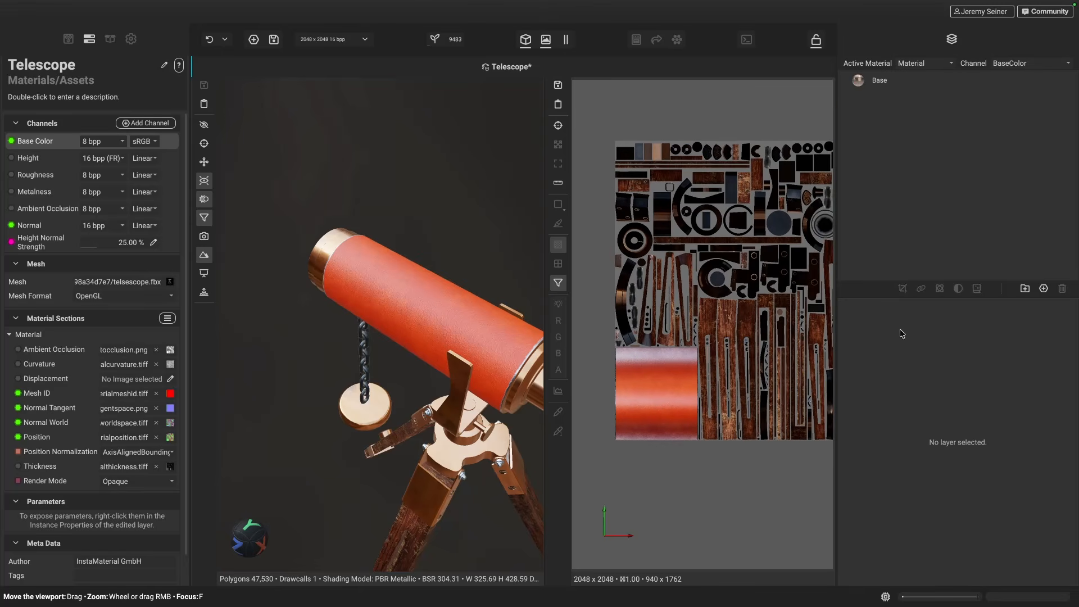
pyautogui.click(1043, 288)
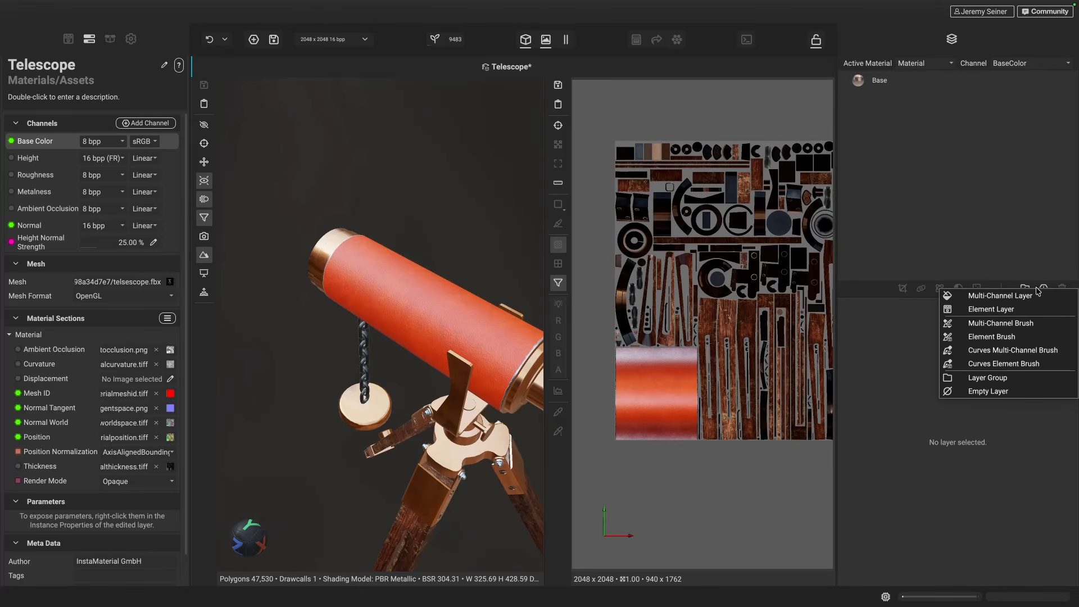
pyautogui.click(1011, 294)
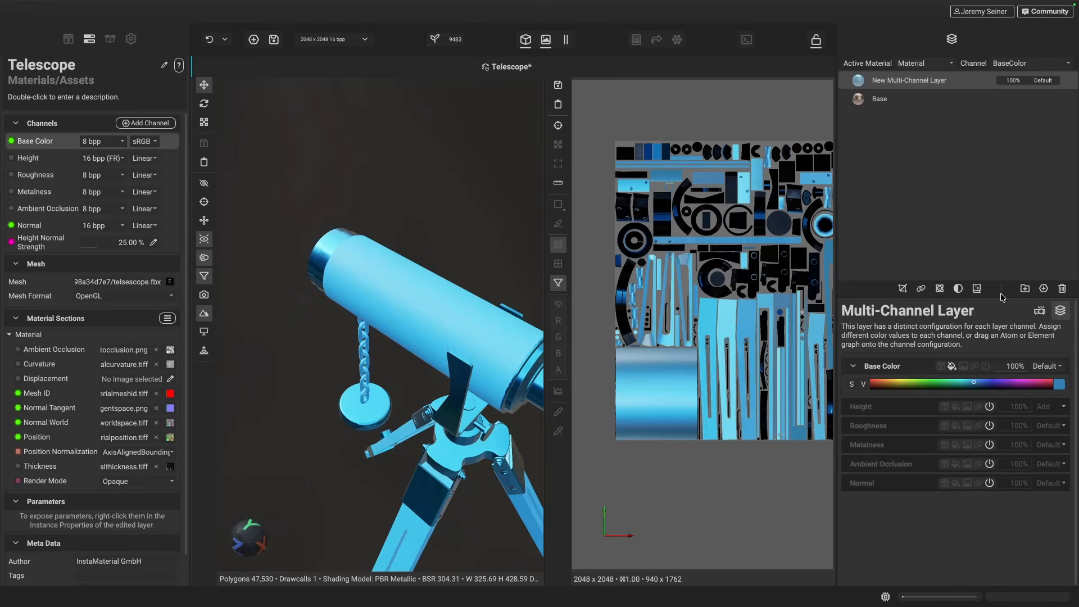
# - Add a Mesh Projected Mask from the library to the New Multi-Channel Layer
pyautogui.click(902, 289)
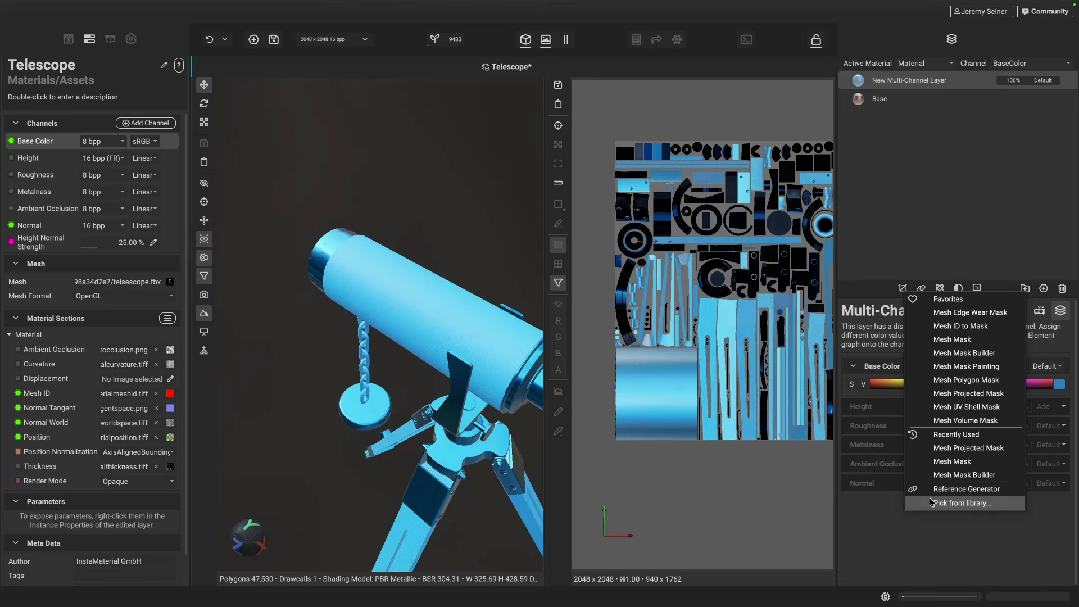
pyautogui.click(941, 504)
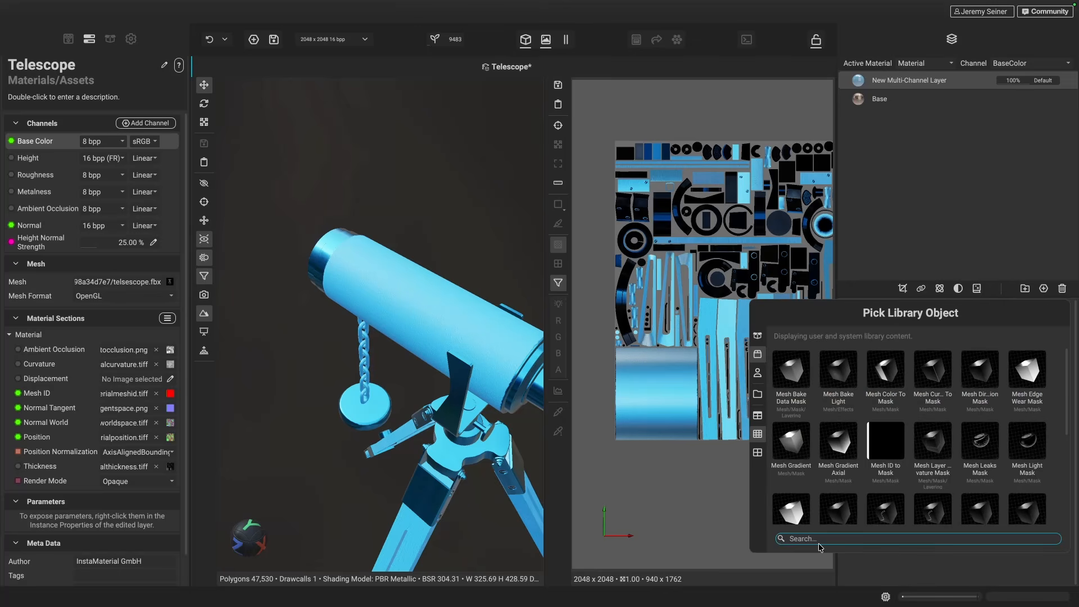
pyautogui.write('proj')
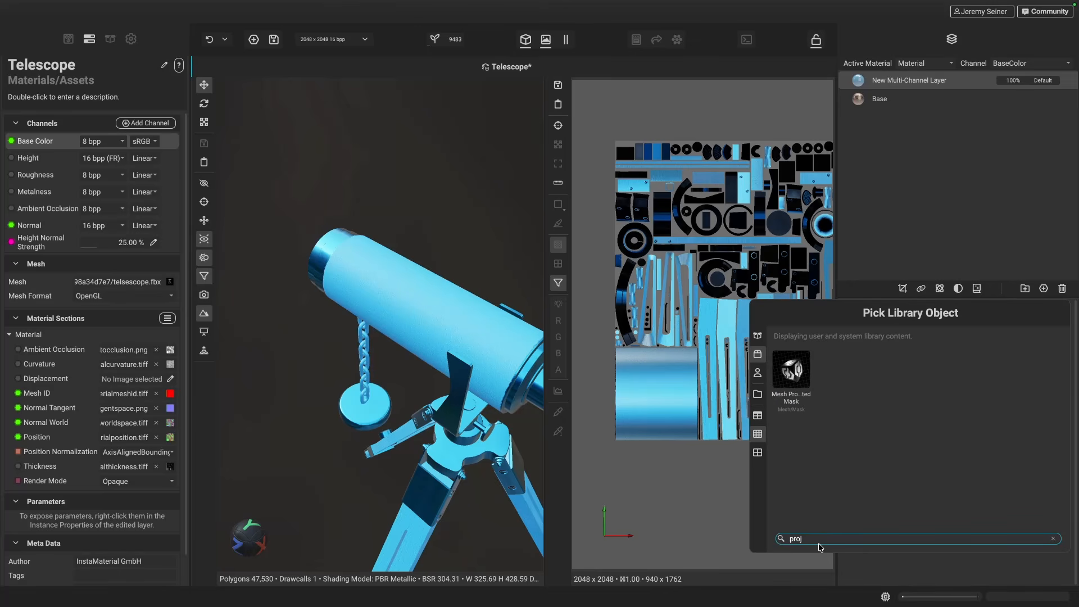
pyautogui.doubleClick(791, 370)
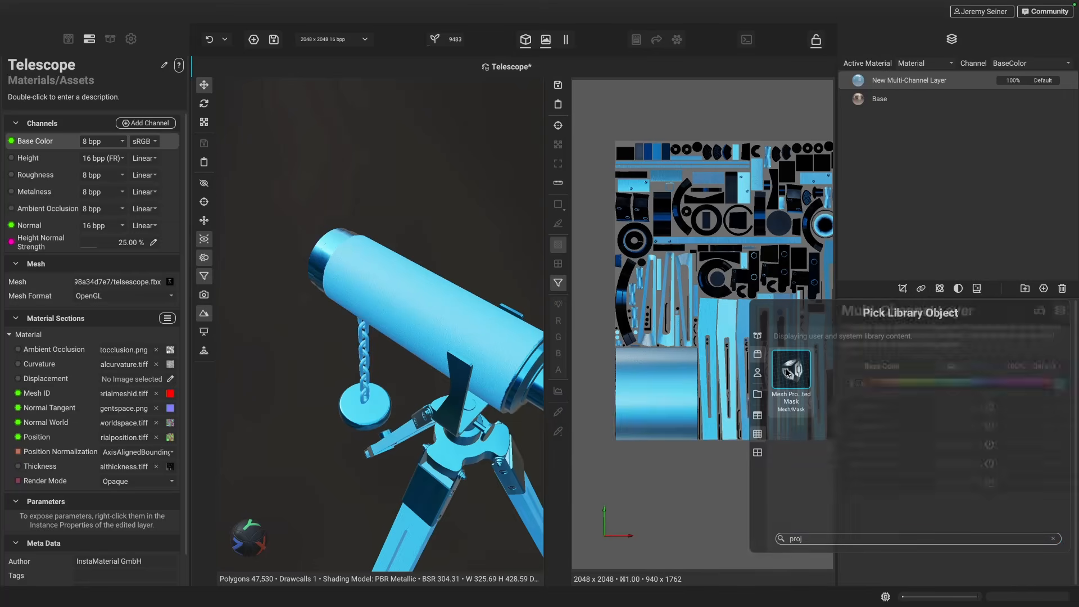
# - Move the mask's tri-planar projection in the 3D view to a translation of about X 21.45, Y 208.20
pyautogui.scroll(-8, 417, 364)
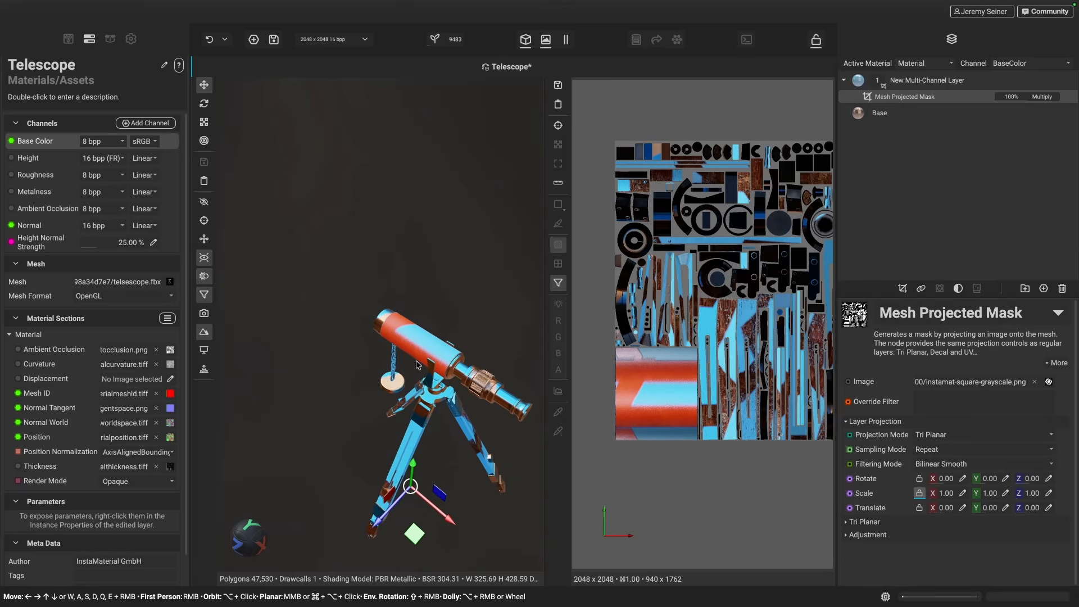
pyautogui.keyDown('alt'); pyautogui.moveTo(438, 357); pyautogui.dragTo(448, 299); pyautogui.keyUp('alt')
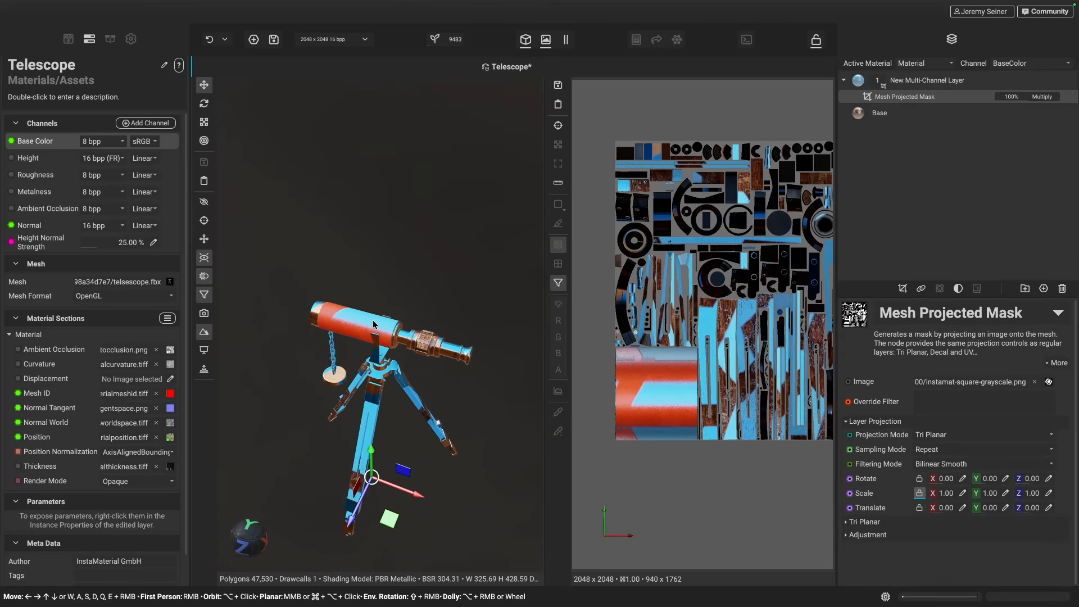
pyautogui.scroll(5, 373, 320)
pyautogui.moveTo(352, 335); pyautogui.dragTo(361, 292, button='middle')
pyautogui.scroll(-4, 359, 289)
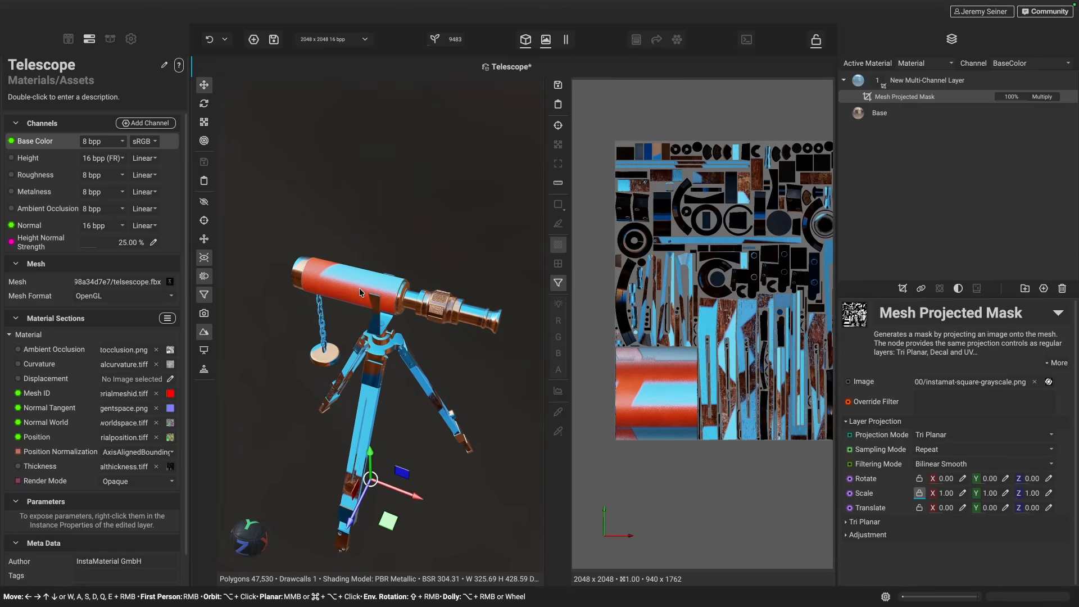
pyautogui.keyDown('alt'); pyautogui.moveTo(360, 288); pyautogui.dragTo(385, 243); pyautogui.keyUp('alt')
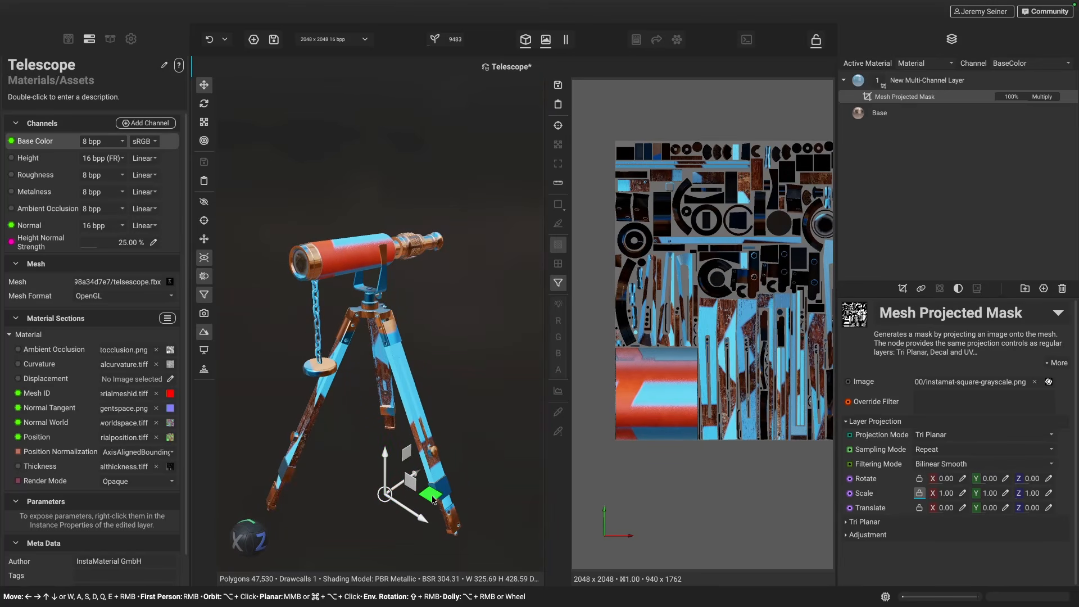
pyautogui.moveTo(433, 496); pyautogui.dragTo(370, 392)
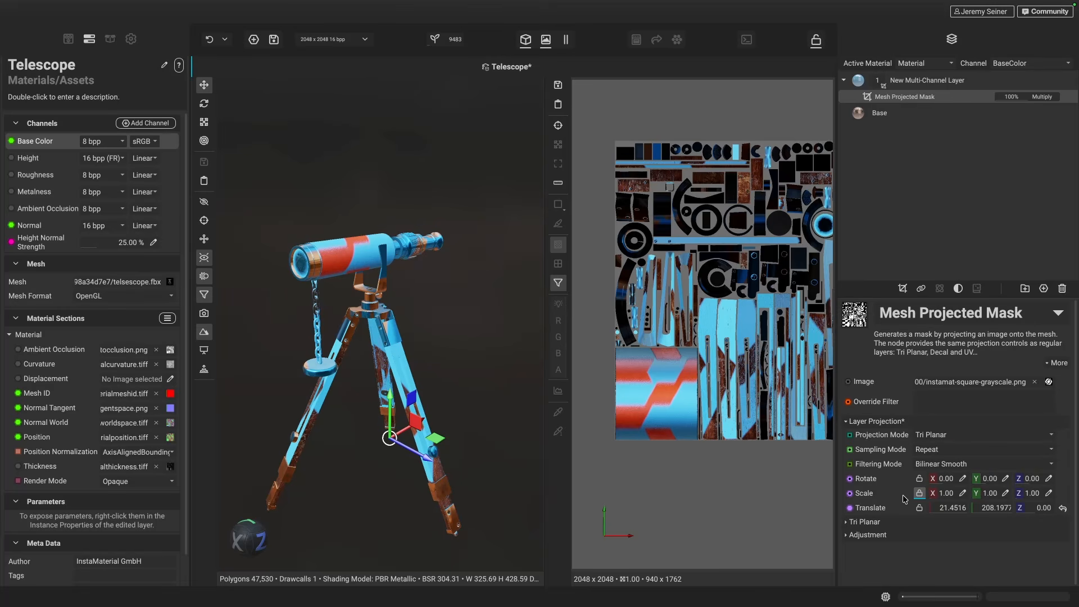
# - Switch the mask's Projection Mode to UV and reset its Translate values
pyautogui.click(1049, 435)
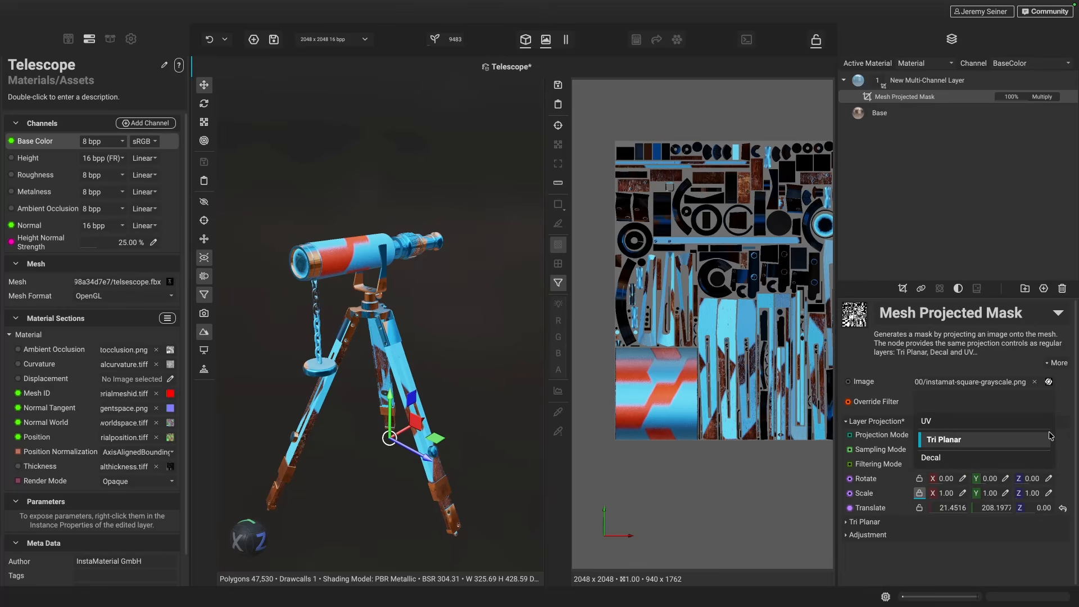
pyautogui.click(970, 421)
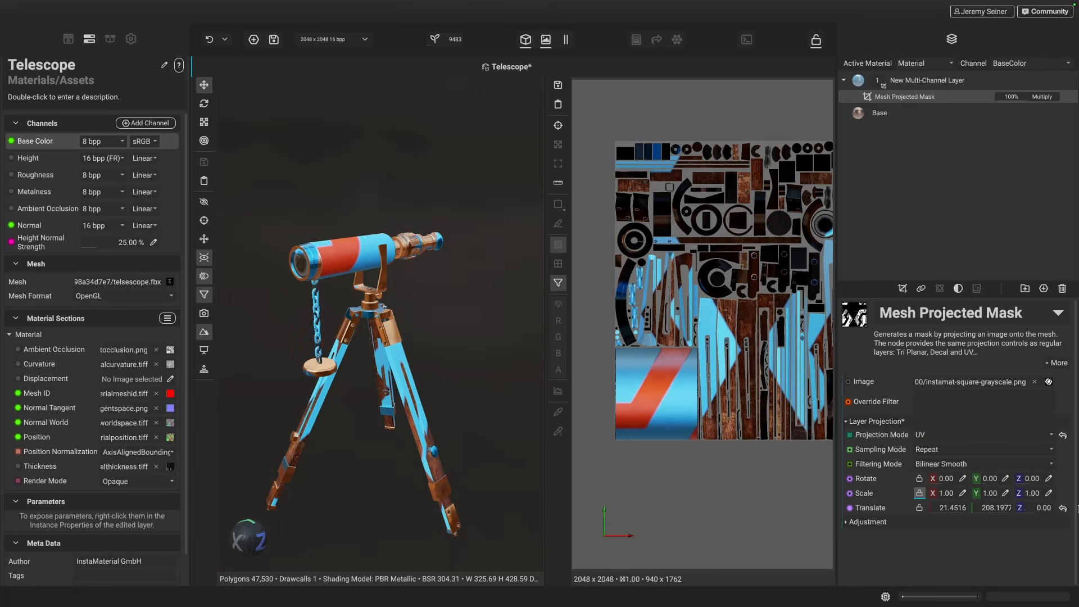
pyautogui.click(1060, 507)
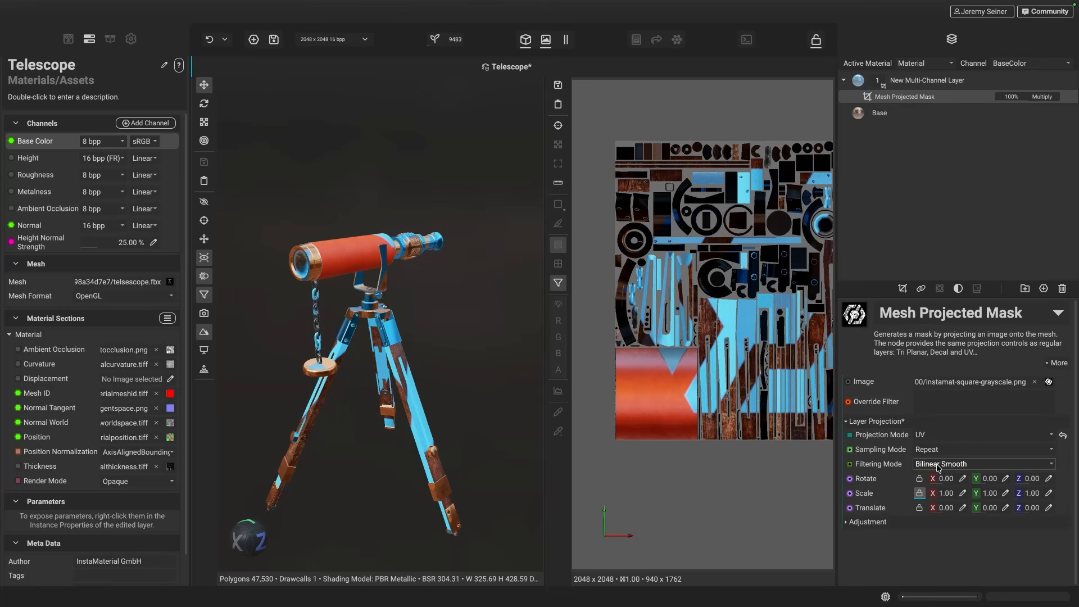
# - Move the mask projection in the UV view onto the red tube's island, to about X -0.362, Y 0.362
pyautogui.scroll(-1, 756, 314)
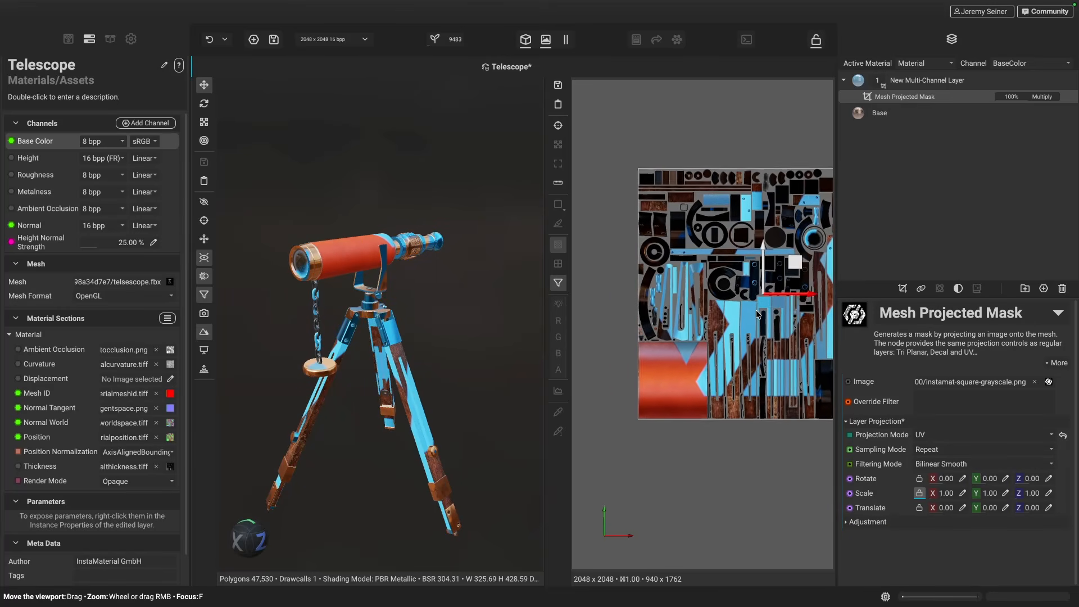
pyautogui.scroll(-1, 757, 314)
pyautogui.moveTo(788, 334); pyautogui.dragTo(725, 336)
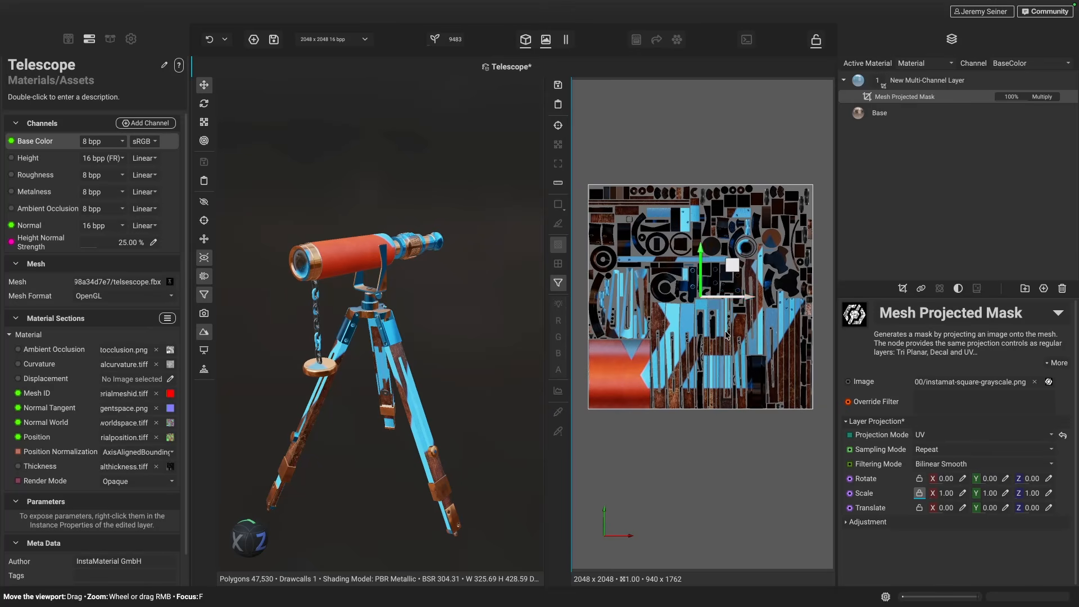
pyautogui.moveTo(732, 258); pyautogui.dragTo(655, 335)
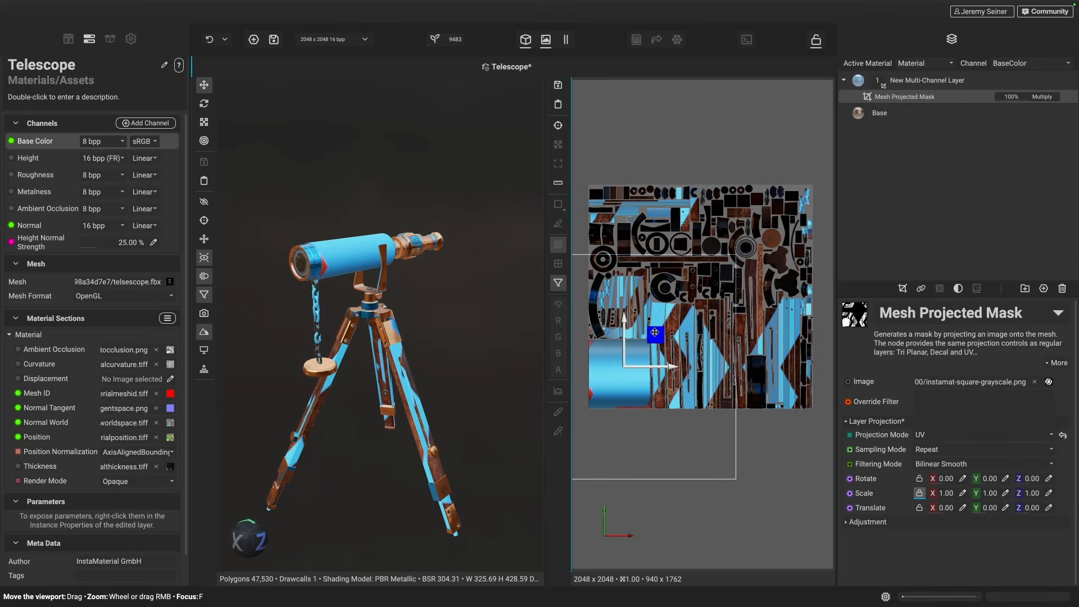
pyautogui.scroll(5, 656, 350)
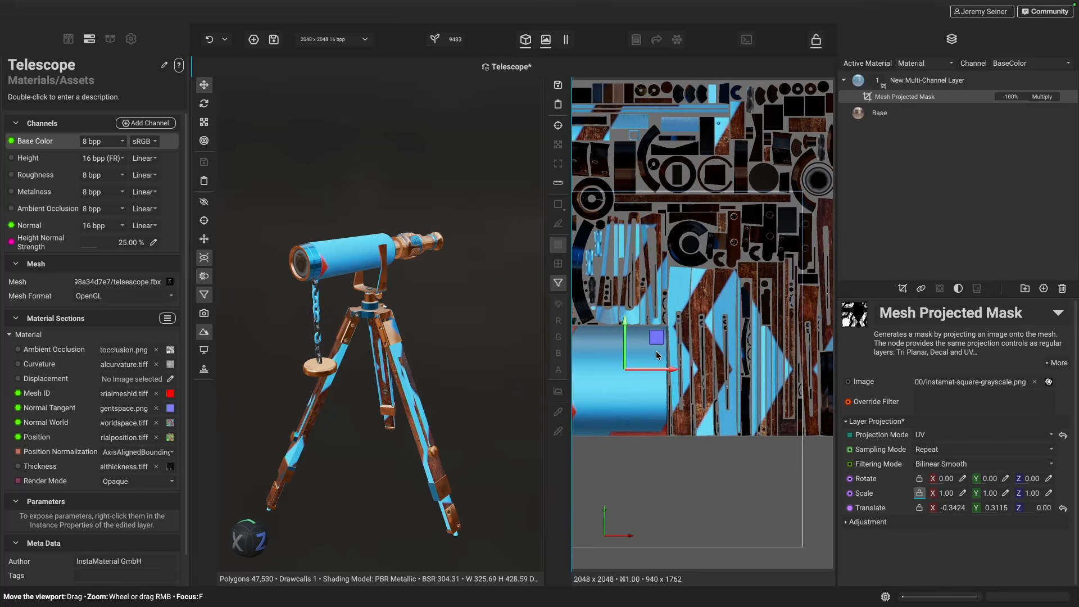
pyautogui.moveTo(596, 396); pyautogui.dragTo(658, 385)
pyautogui.scroll(1, 725, 347)
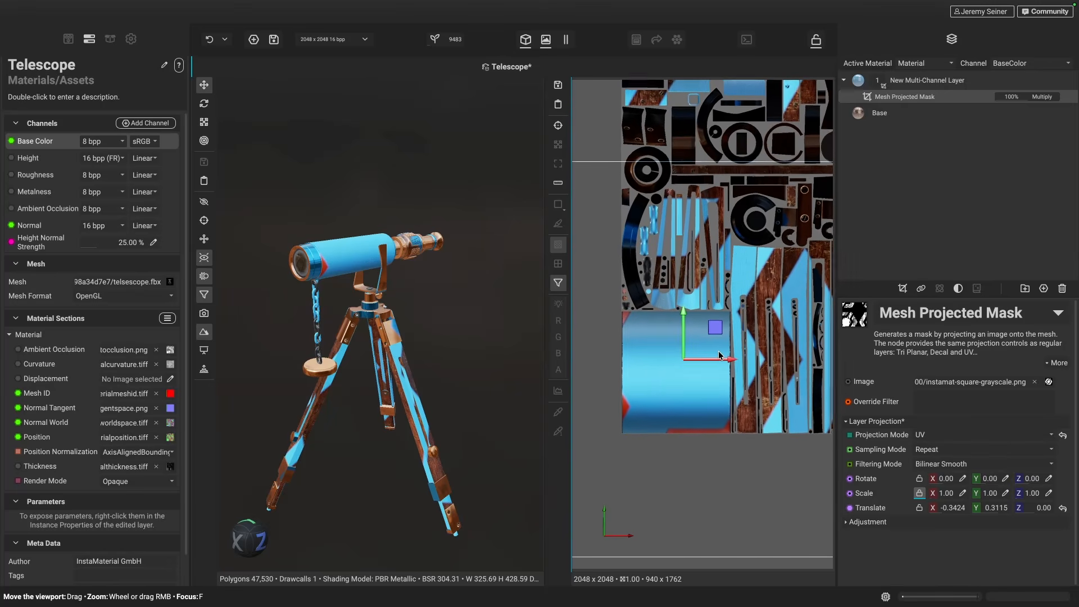
pyautogui.moveTo(715, 324); pyautogui.dragTo(706, 347)
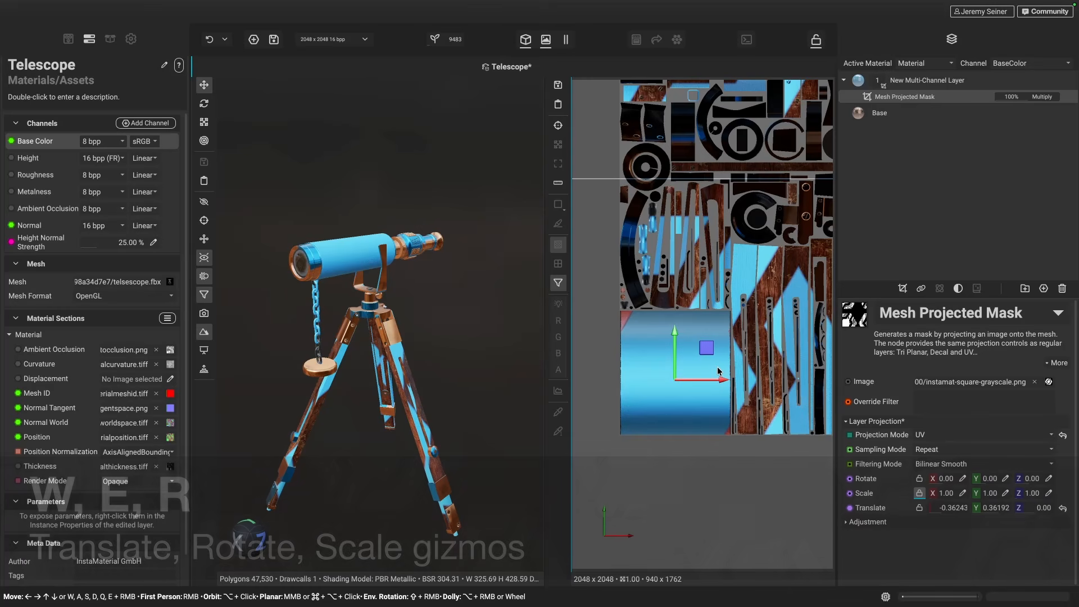
# - Scale the mask projection in the UV view so the logo pattern repeats smaller, at about 5.82 on X and Y
pyautogui.press('e')
pyautogui.press('r')
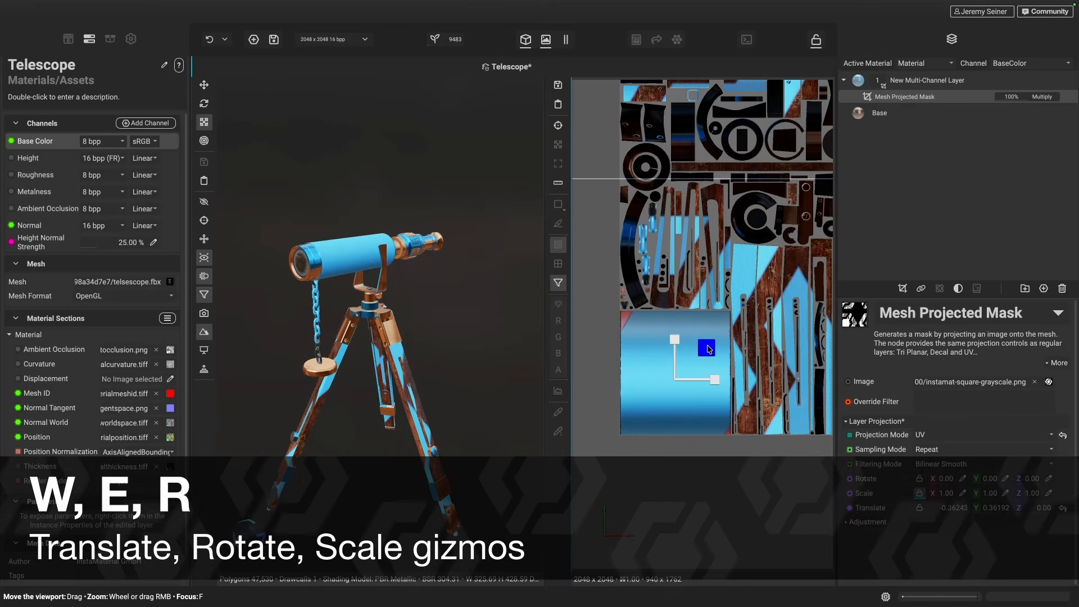
pyautogui.moveTo(709, 345); pyautogui.dragTo(699, 355)
pyautogui.moveTo(707, 382); pyautogui.dragTo(685, 383)
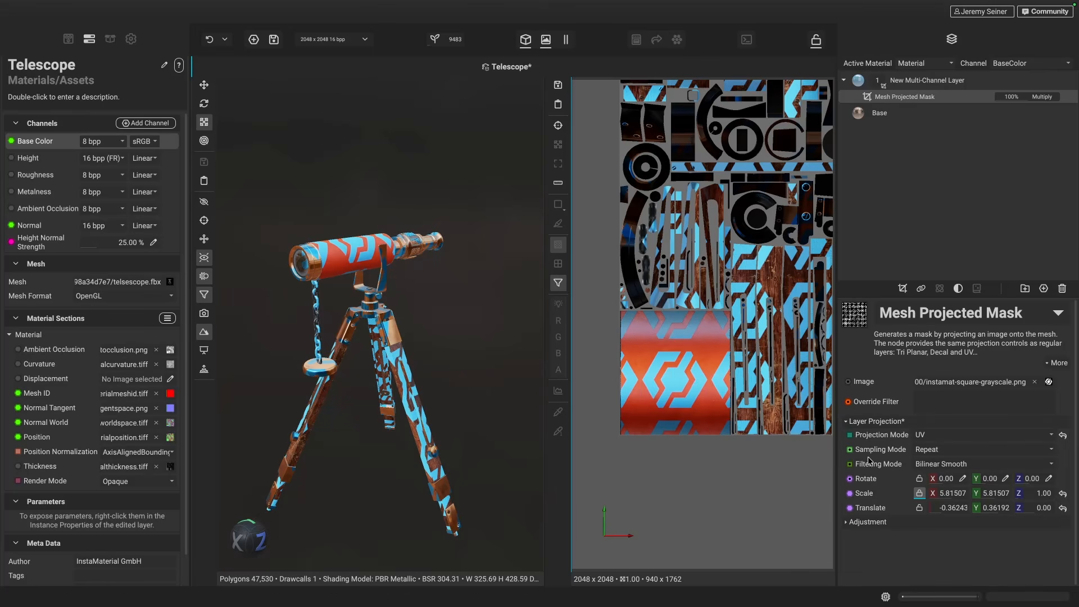
# - Set the Sampling Mode to Clamped, enlarge the logo to a scale of about 4.86, and reset its rotation to zero
pyautogui.click(933, 449)
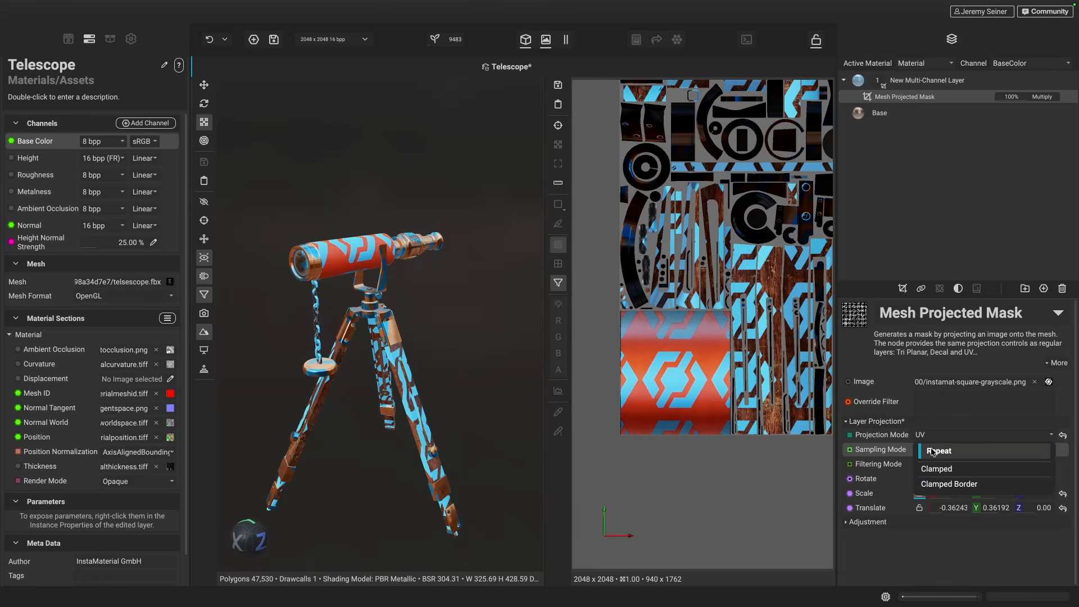
pyautogui.click(943, 469)
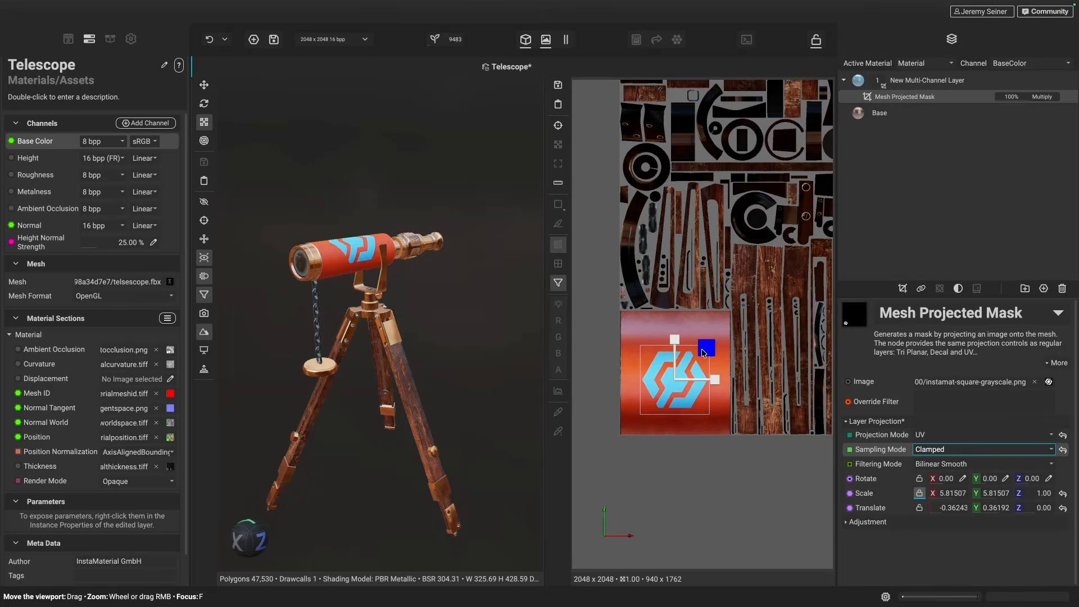
pyautogui.moveTo(702, 350)
pyautogui.mouseDown()
pyautogui.moveTo(715, 374)
pyautogui.moveTo(700, 344)
pyautogui.mouseUp()
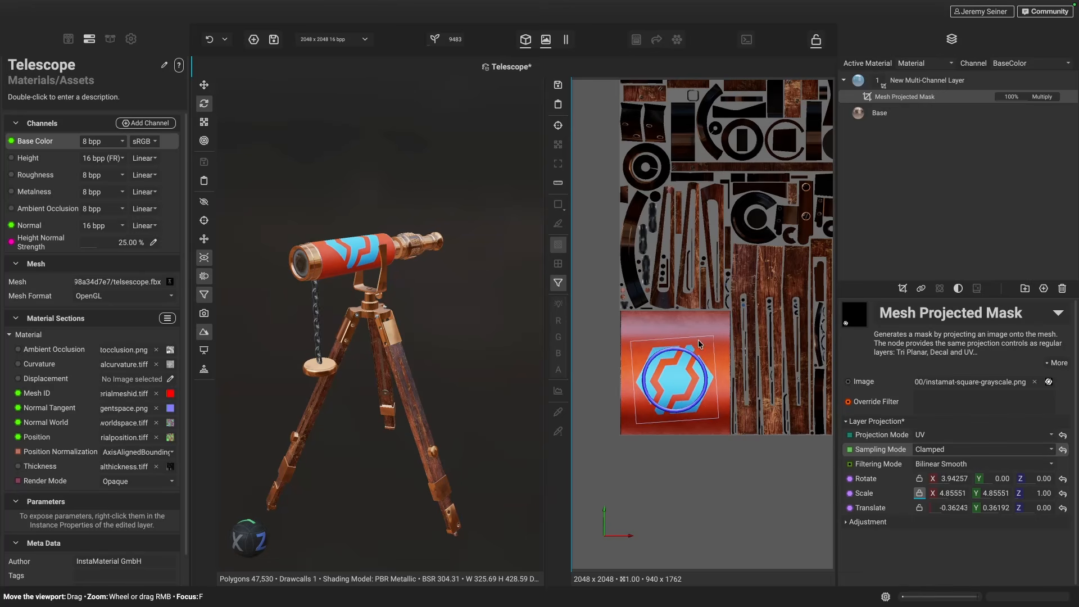
pyautogui.click(1062, 478)
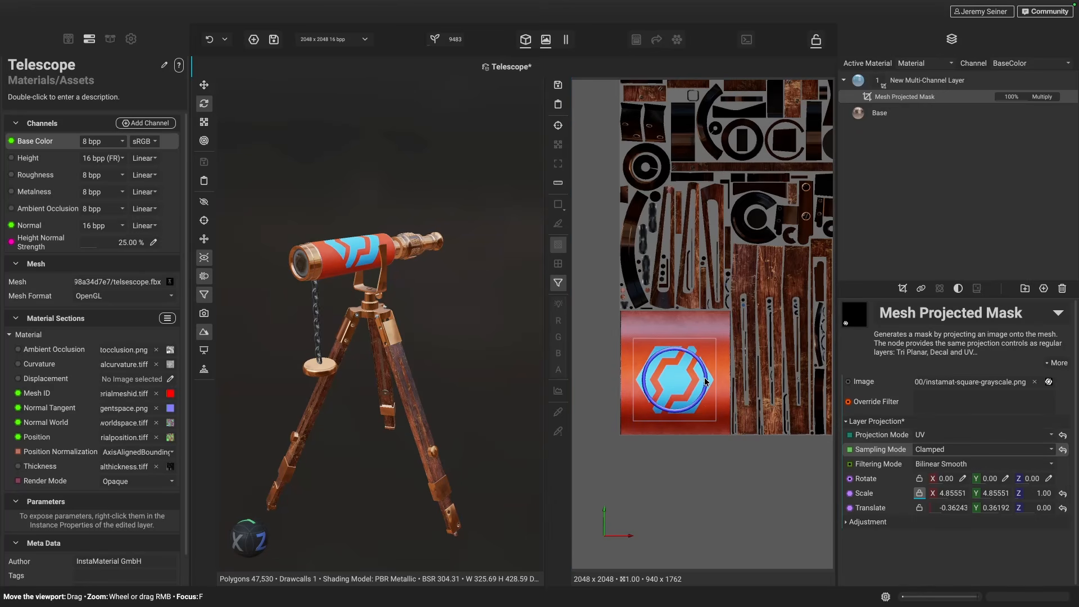
# - Check the logo on the 3D tube and reposition it in the UV view to about X -0.365, Y 0.361
pyautogui.keyDown('alt'); pyautogui.moveTo(391, 286); pyautogui.dragTo(390, 321); pyautogui.keyUp('alt')
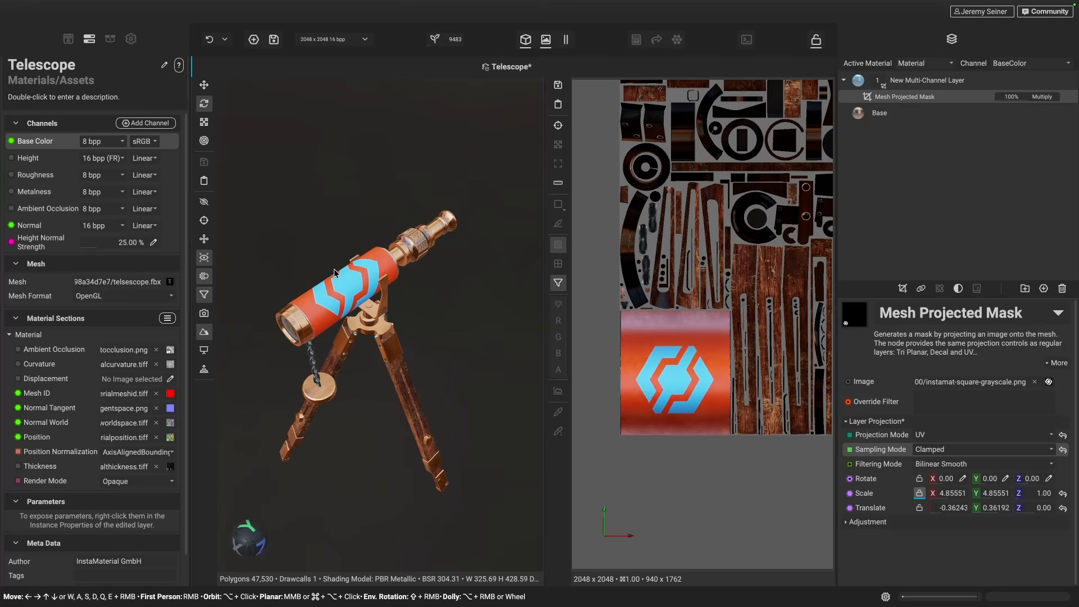
pyautogui.scroll(5, 334, 268)
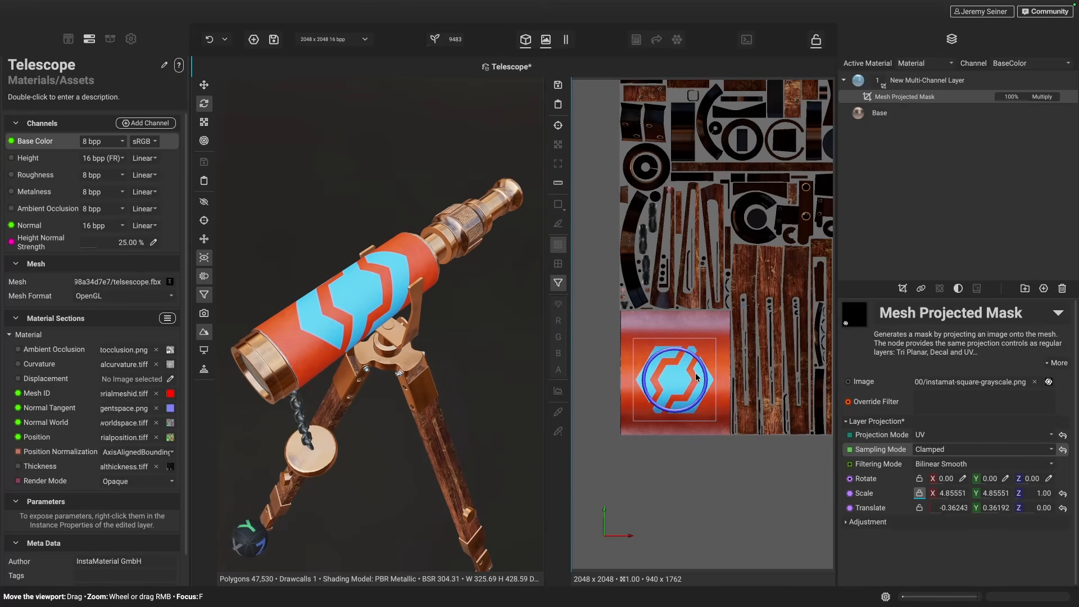
pyautogui.press('w')
pyautogui.moveTo(707, 343); pyautogui.dragTo(661, 333)
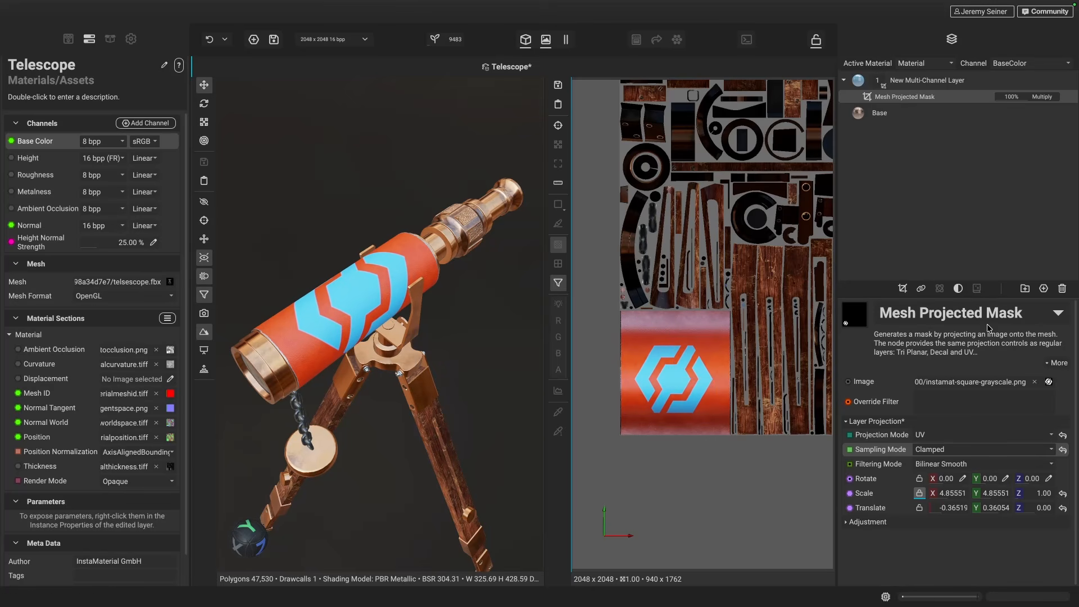
# - Replace the mask's projected image with the Text pattern, searching the whole library for "text"
pyautogui.click(1047, 382)
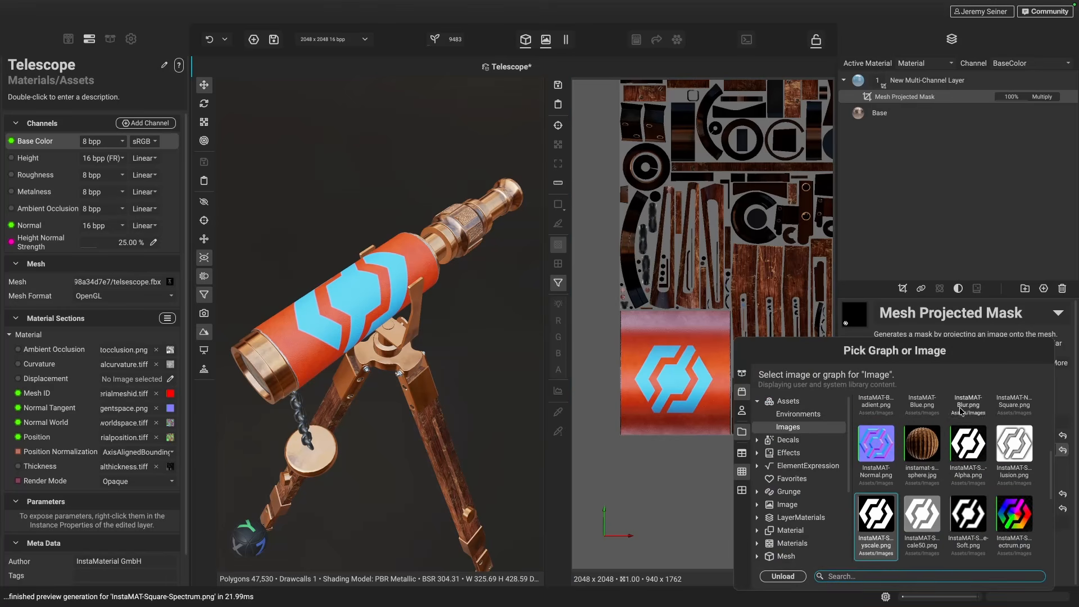
pyautogui.press('Escape')
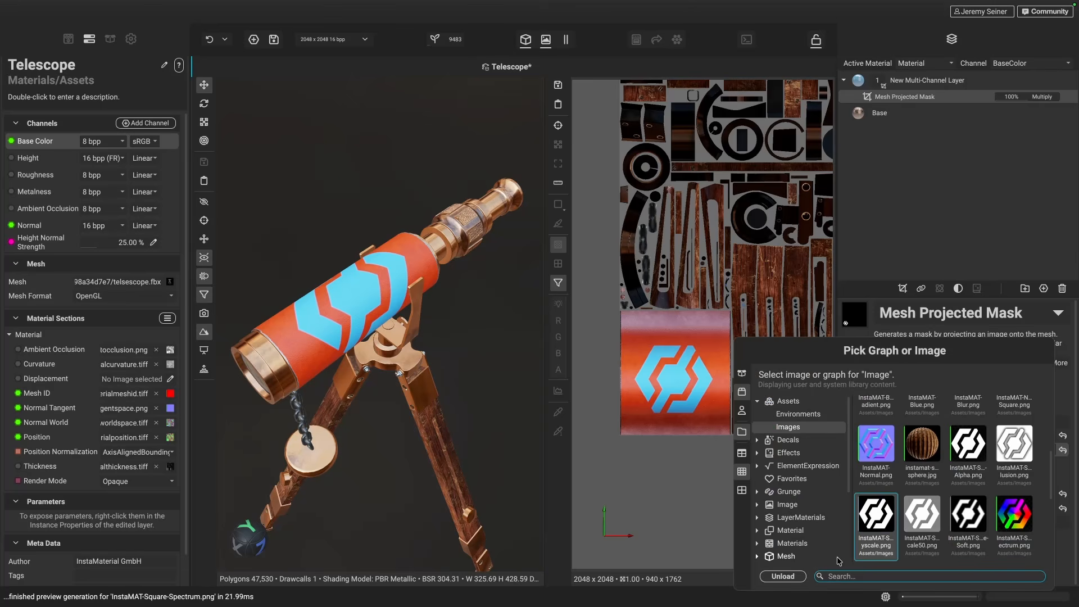
pyautogui.write('tex')
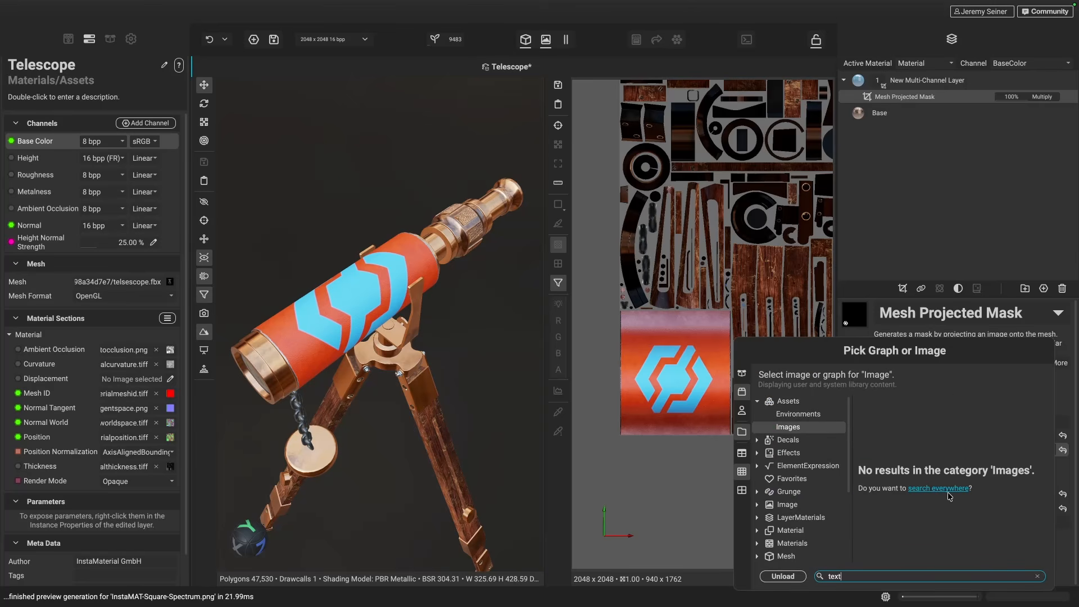
pyautogui.write('t')
pyautogui.click(936, 489)
pyautogui.scroll(-1, 978, 510)
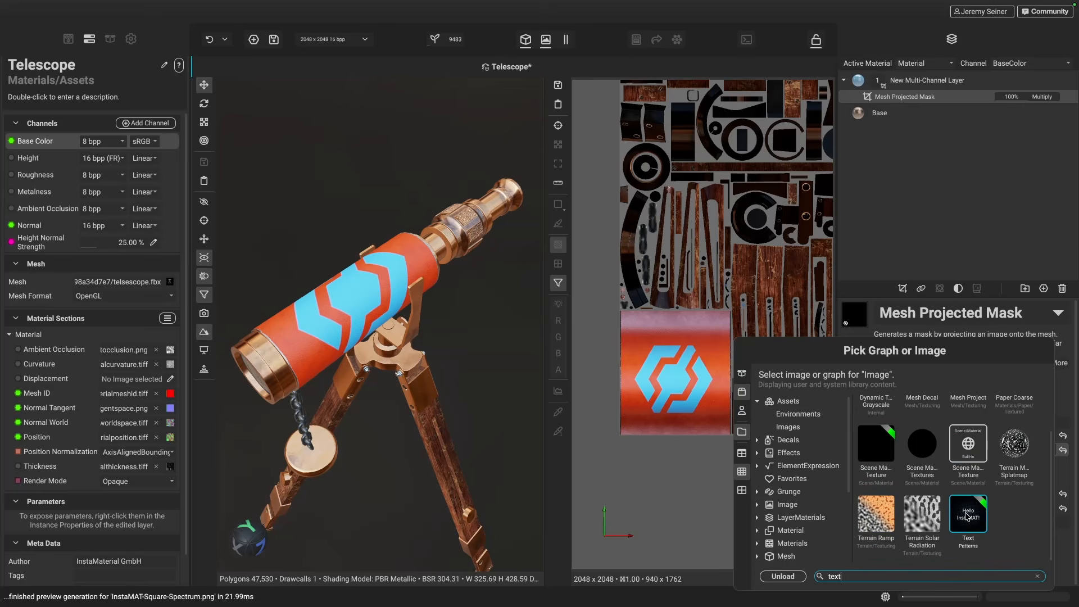
pyautogui.doubleClick(967, 515)
# - Change the projected text on the tube to "UV Painting"
pyautogui.tripleClick(983, 478)
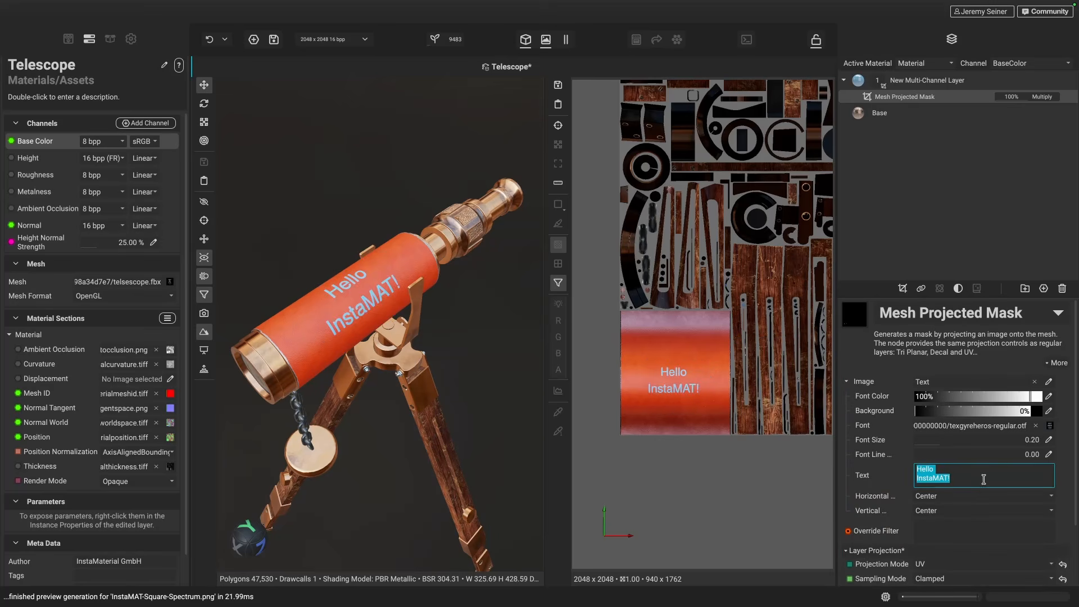
pyautogui.write('UV ')
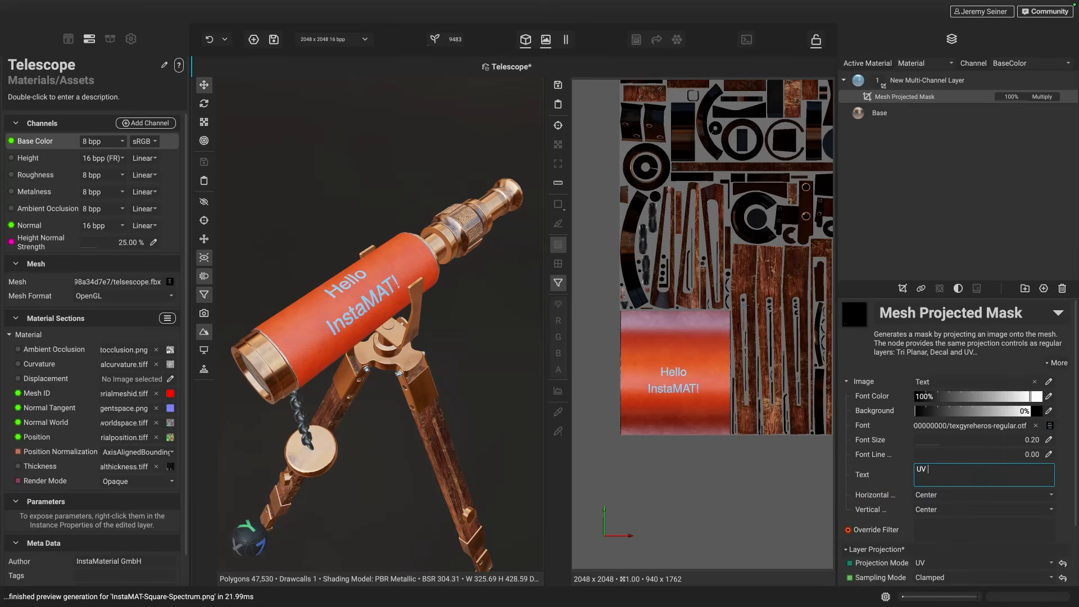
pyautogui.write('Painting')
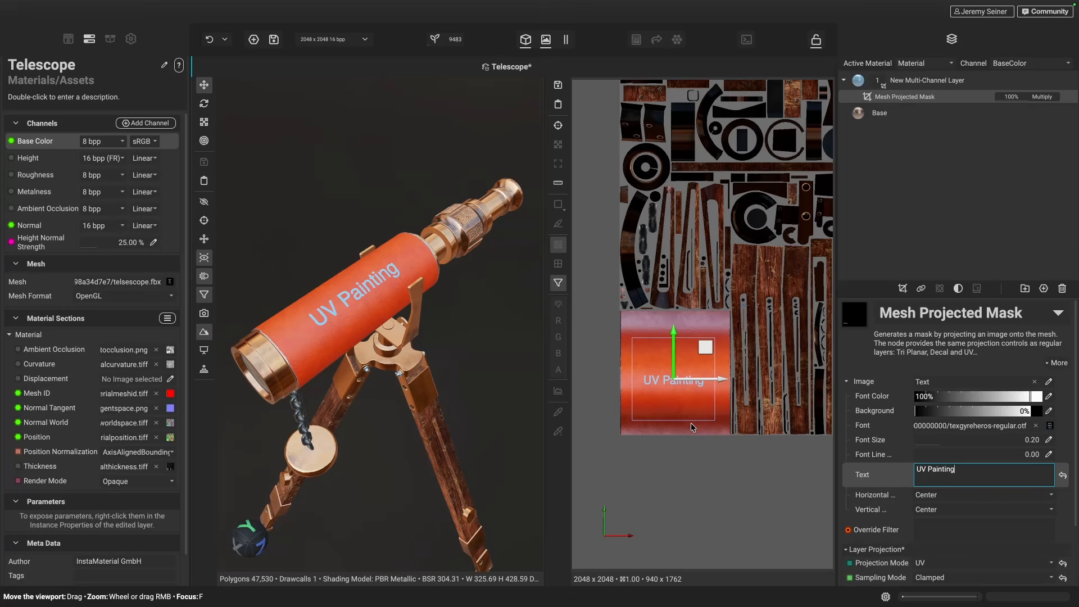
# - Rotate the projected "UV Painting" text about a quarter turn in the UV view so it runs around the tube
pyautogui.keyDown('alt'); pyautogui.moveTo(732, 409); pyautogui.dragTo(672, 426); pyautogui.keyUp('alt')
pyautogui.scroll(3, 661, 336)
pyautogui.press('e')
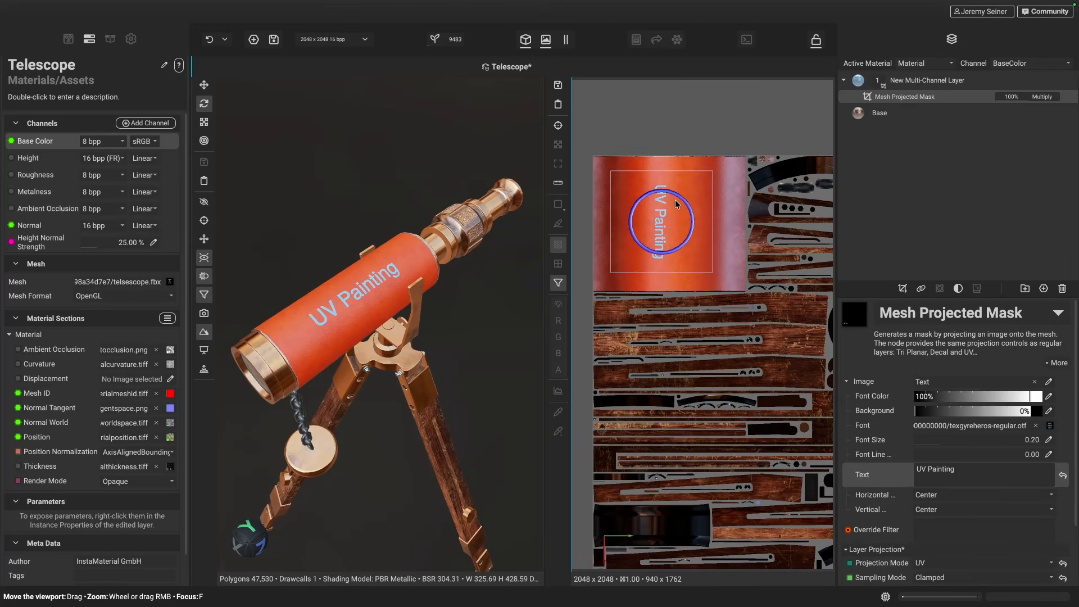
pyautogui.moveTo(674, 194)
pyautogui.mouseDown()
pyautogui.moveTo(640, 198)
pyautogui.moveTo(627, 247)
pyautogui.moveTo(718, 248)
pyautogui.mouseUp()
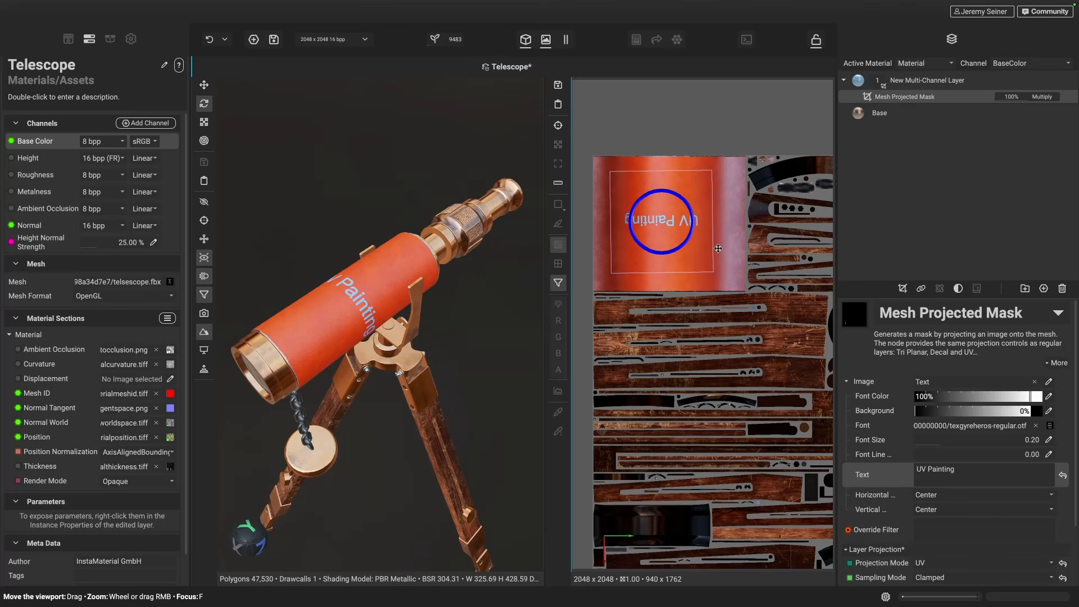
# - Move the projected text to another part of the tube's UV island and rotate it to run along the tube's length
pyautogui.moveTo(681, 328)
pyautogui.keyDown('alt'); pyautogui.mouseDown()
pyautogui.moveTo(647, 320)
pyautogui.moveTo(604, 282)
pyautogui.moveTo(584, 228)
pyautogui.moveTo(592, 268)
pyautogui.moveTo(752, 279)
pyautogui.mouseUp(); pyautogui.keyUp('alt')
pyautogui.press('w')
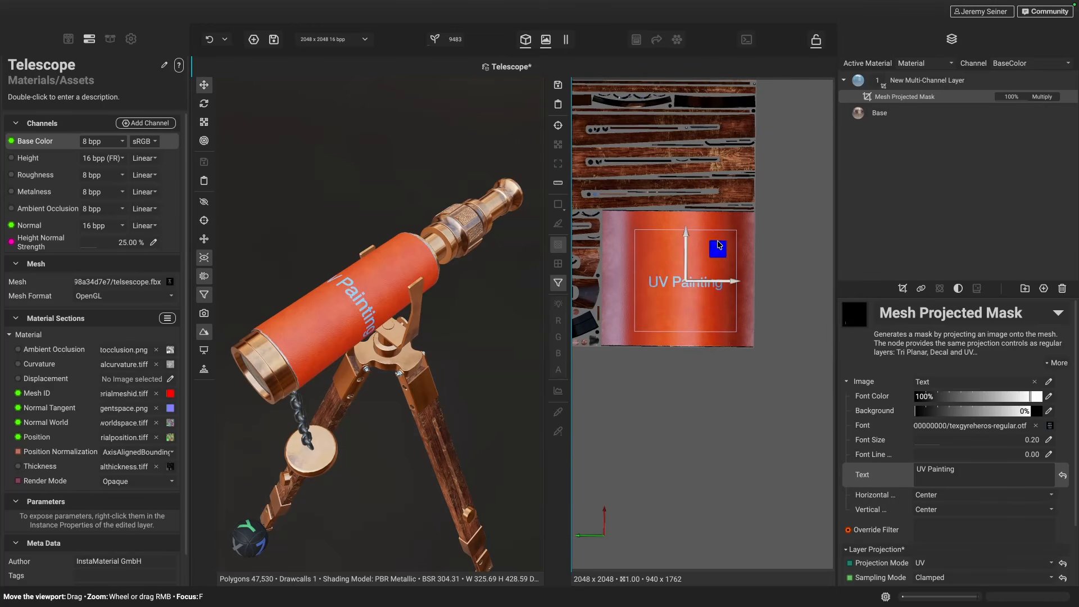
pyautogui.moveTo(718, 245)
pyautogui.mouseDown()
pyautogui.moveTo(694, 251)
pyautogui.moveTo(735, 258)
pyautogui.moveTo(694, 270)
pyautogui.moveTo(703, 214)
pyautogui.moveTo(691, 238)
pyautogui.moveTo(707, 248)
pyautogui.moveTo(696, 264)
pyautogui.moveTo(705, 293)
pyautogui.moveTo(674, 248)
pyautogui.moveTo(652, 270)
pyautogui.moveTo(648, 248)
pyautogui.moveTo(677, 258)
pyautogui.moveTo(634, 261)
pyautogui.moveTo(672, 267)
pyautogui.moveTo(642, 261)
pyautogui.moveTo(666, 254)
pyautogui.moveTo(627, 251)
pyautogui.moveTo(672, 258)
pyautogui.mouseUp()
pyautogui.press('e')
pyautogui.press('w')
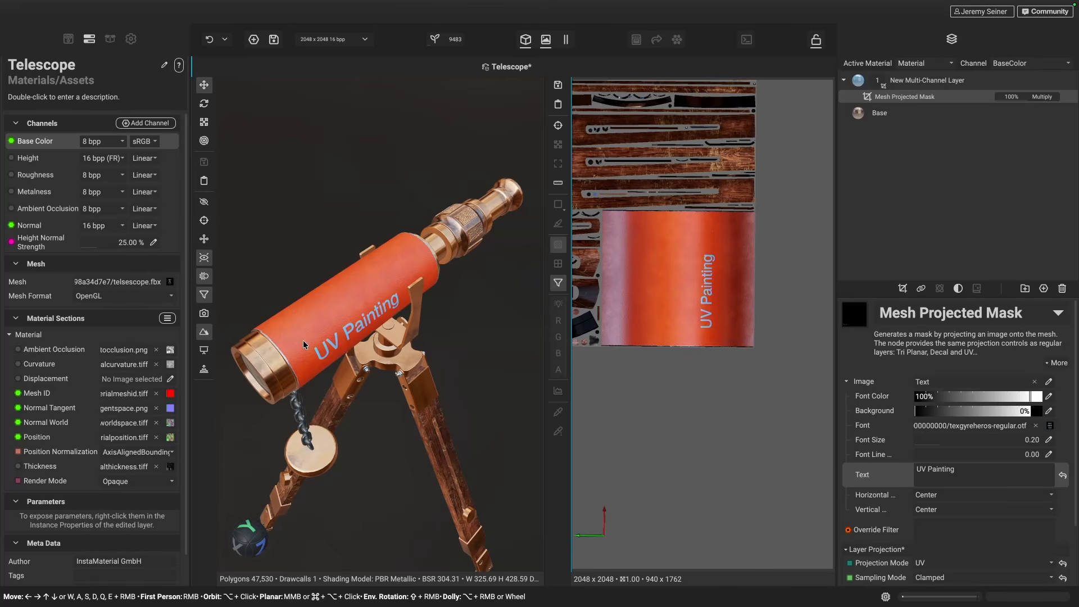
# - Examine the repositioned text on the 3D telescope tube up close and from several angles
pyautogui.keyDown('alt'); pyautogui.moveTo(323, 338); pyautogui.dragTo(298, 300); pyautogui.keyUp('alt')
pyautogui.scroll(5, 338, 252)
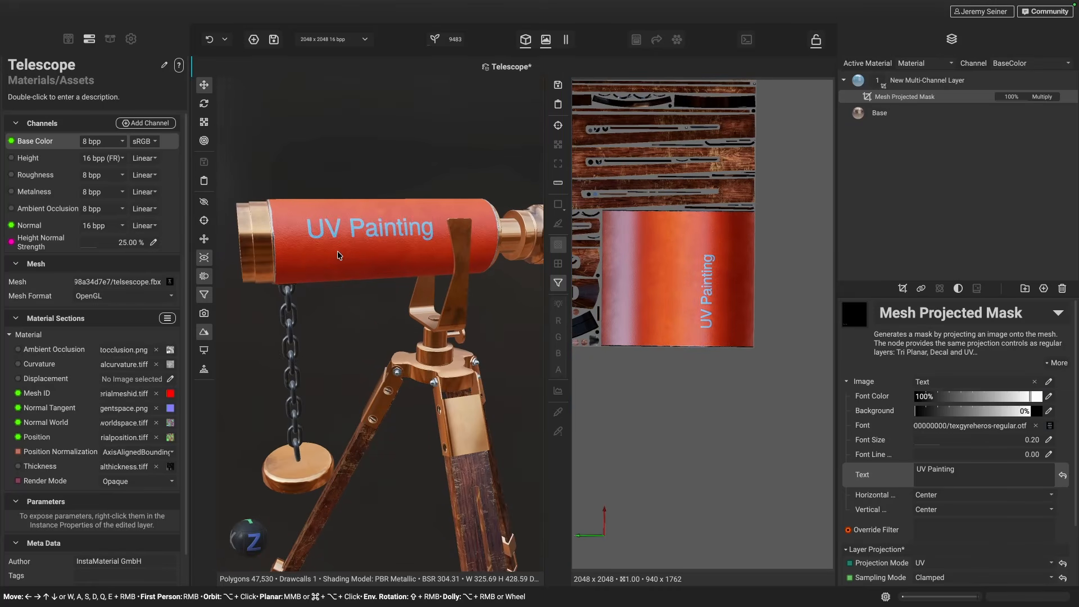
pyautogui.moveTo(714, 277)
pyautogui.keyDown('alt'); pyautogui.moveTo(372, 250); pyautogui.dragTo(405, 257); pyautogui.keyUp('alt')
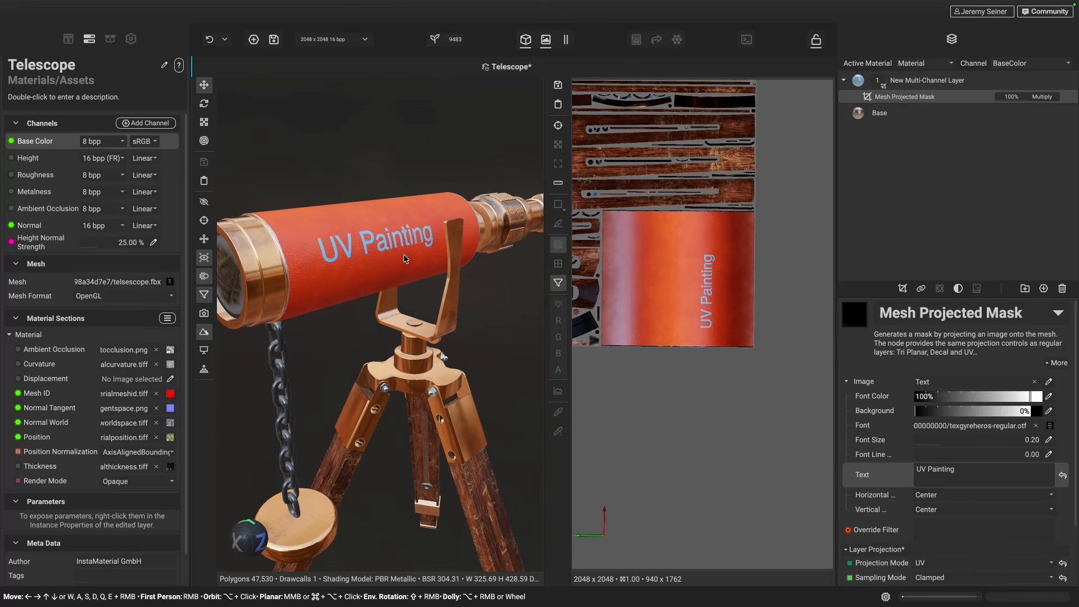
pyautogui.scroll(-5, 404, 254)
# - Focus the 3D view on the whole telescope and the UV view on the full layout, and inspect the text on the tube's UV island
pyautogui.moveTo(723, 417)
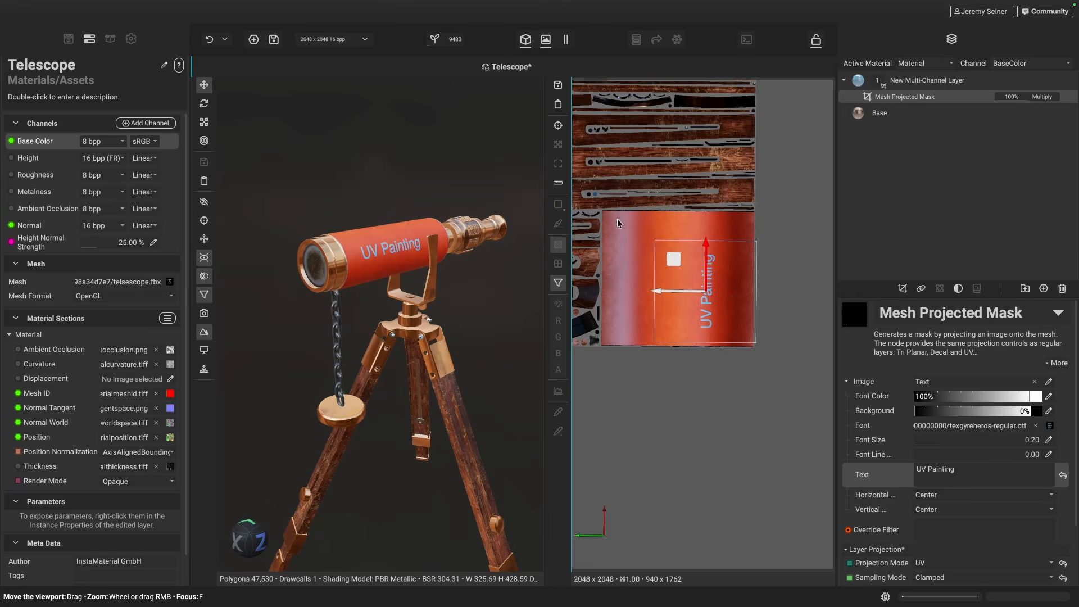
pyautogui.moveTo(674, 453); pyautogui.dragTo(699, 498, button='right')
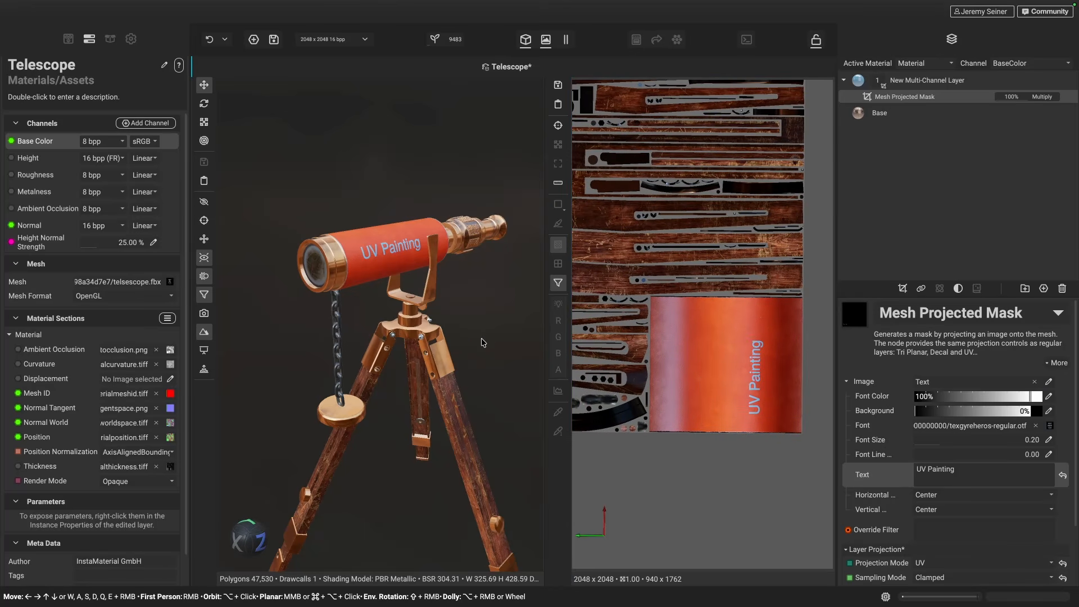
pyautogui.press('f')
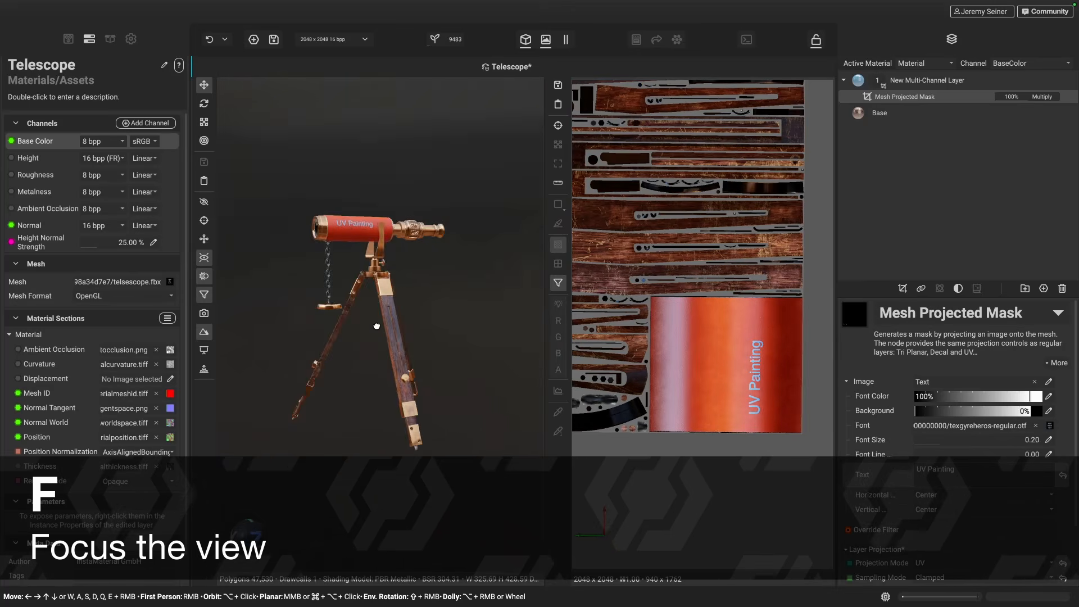
pyautogui.keyDown('alt'); pyautogui.moveTo(377, 326); pyautogui.dragTo(298, 335); pyautogui.keyUp('alt')
pyautogui.click(658, 487)
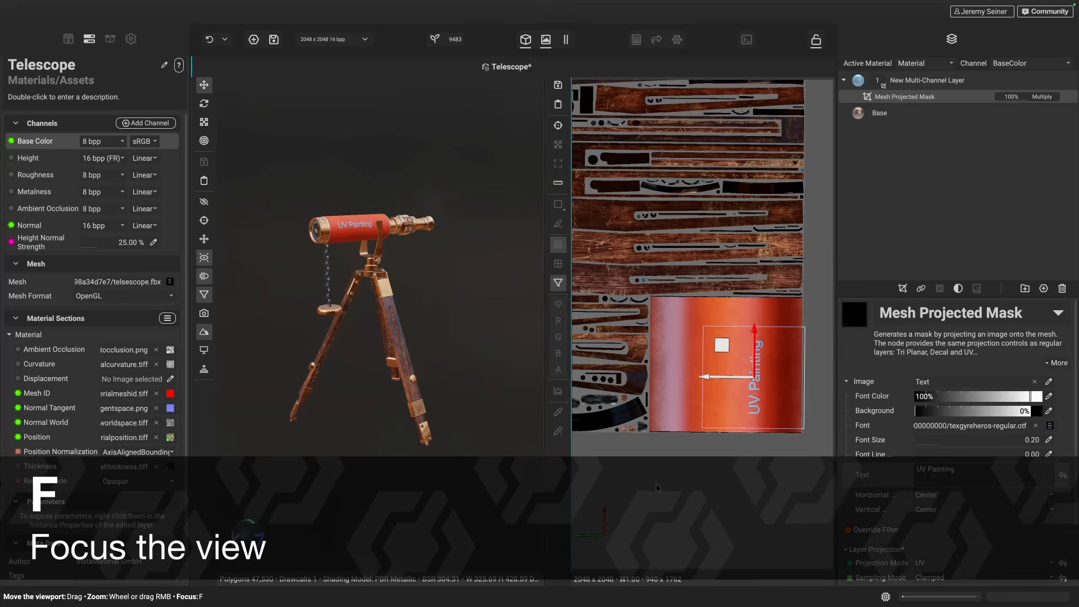
pyautogui.press('f')
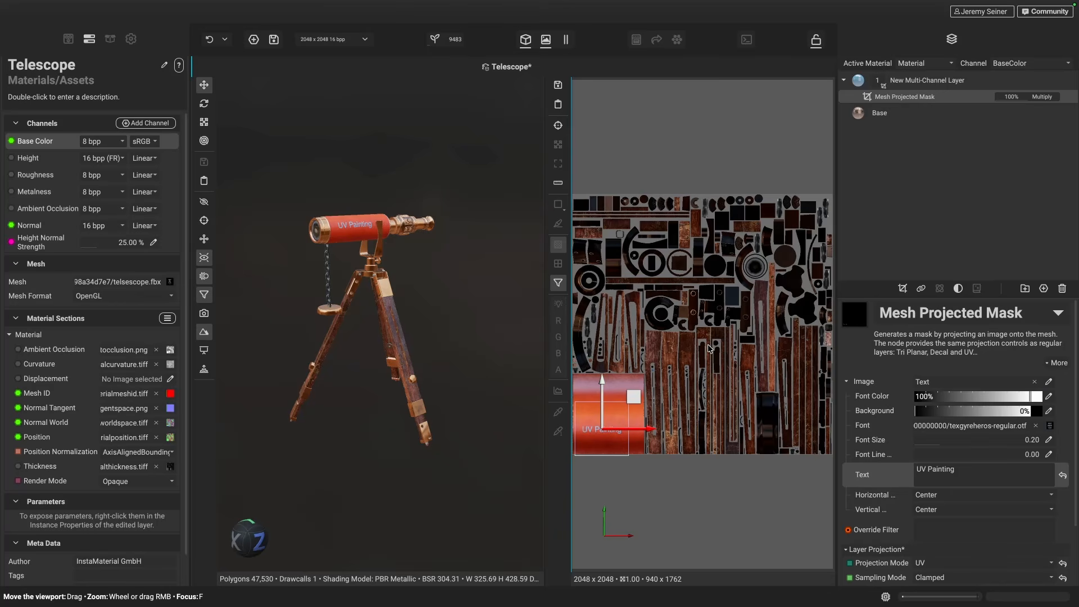
pyautogui.scroll(-2, 732, 332)
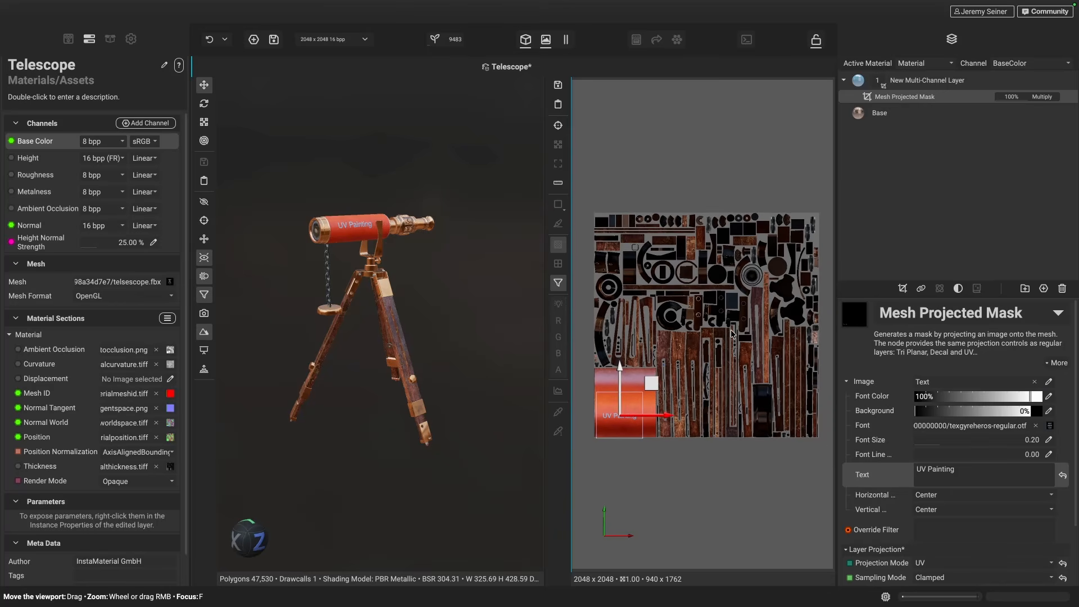
pyautogui.scroll(8, 621, 401)
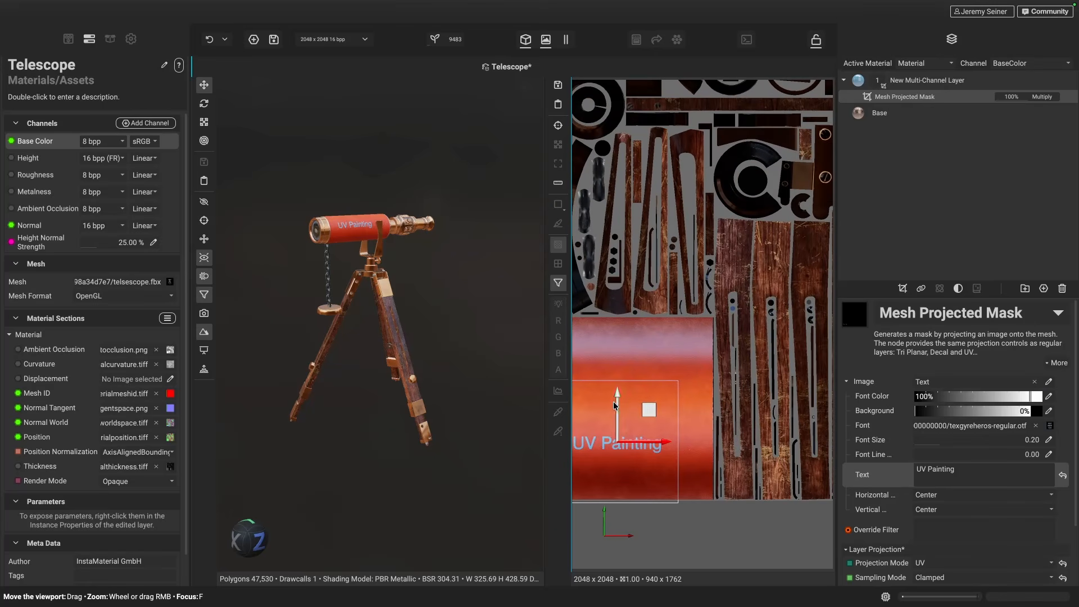
pyautogui.moveTo(574, 440); pyautogui.dragTo(652, 369)
pyautogui.scroll(3, 692, 312)
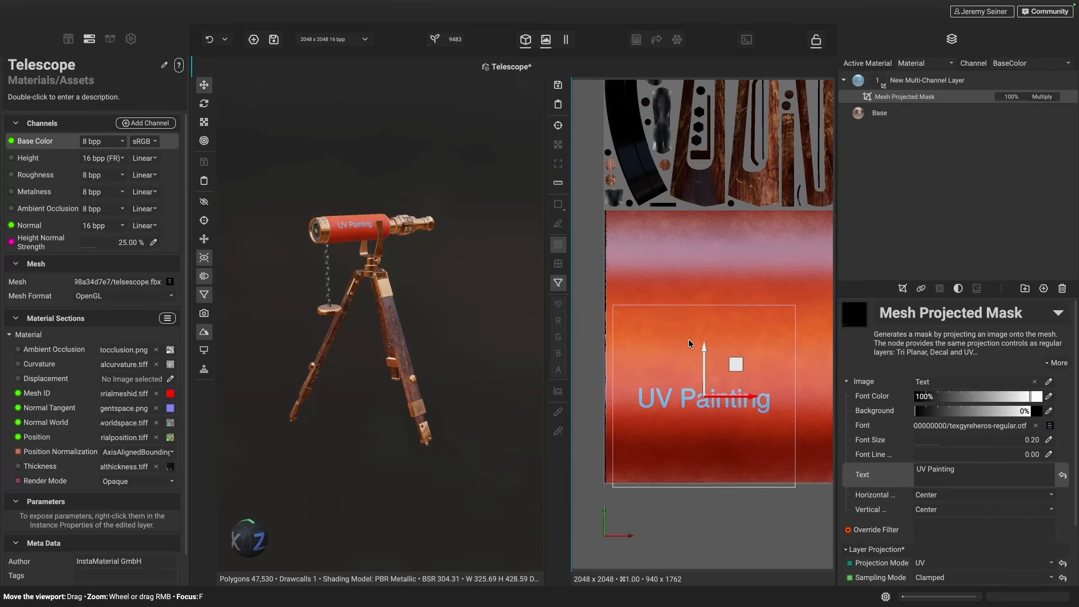
pyautogui.press('f')
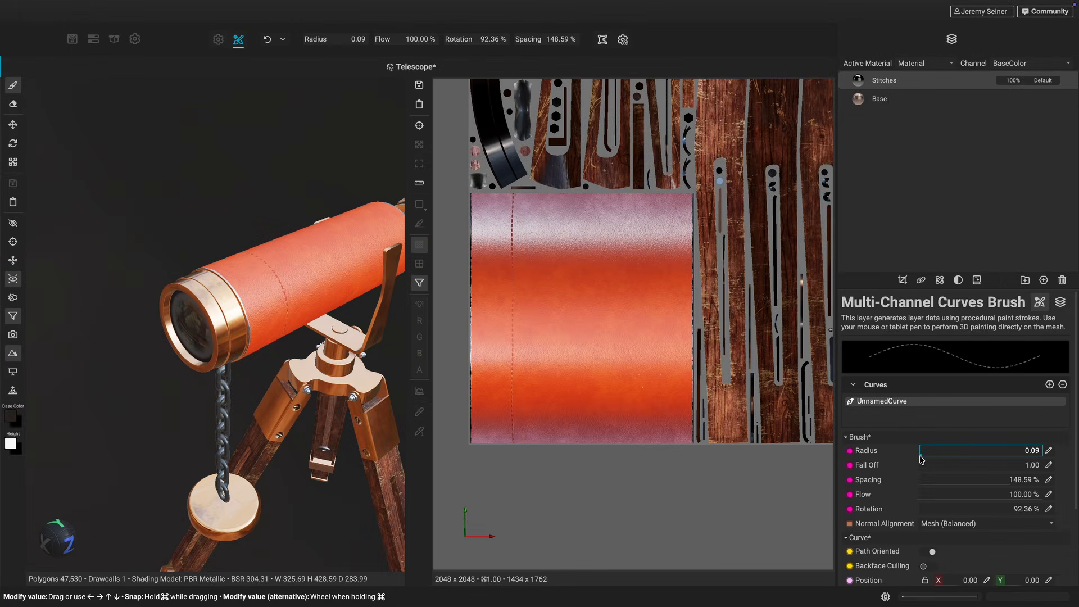
# - Adjust the brush radius of the Stitches curve and shift the curve slightly on the tube in the UV view
pyautogui.moveTo(919, 456); pyautogui.dragTo(921, 456)
pyautogui.moveTo(513, 354)
pyautogui.mouseDown()
pyautogui.moveTo(565, 352)
pyautogui.moveTo(494, 354)
pyautogui.moveTo(511, 355)
pyautogui.mouseUp()
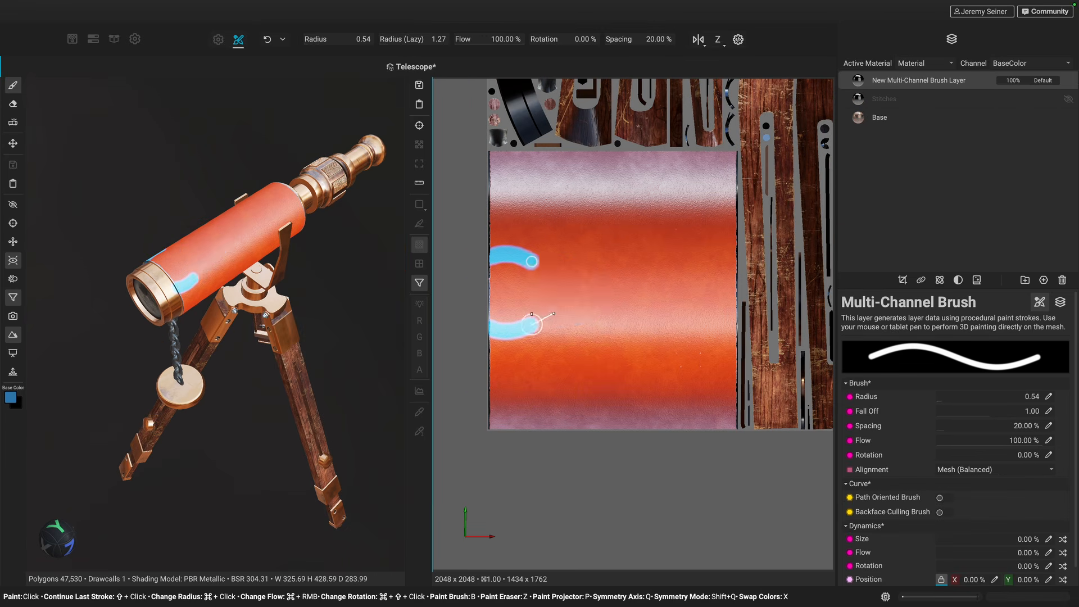
# - Paint a blue brush stroke across the red tube in the UV view to the island's opposite edge
pyautogui.moveTo(532, 324); pyautogui.dragTo(737, 283)
pyautogui.moveTo(170, 360)
pyautogui.keyDown('alt'); pyautogui.mouseDown()
pyautogui.moveTo(237, 356)
pyautogui.moveTo(167, 360)
pyautogui.mouseUp(); pyautogui.keyUp('alt')
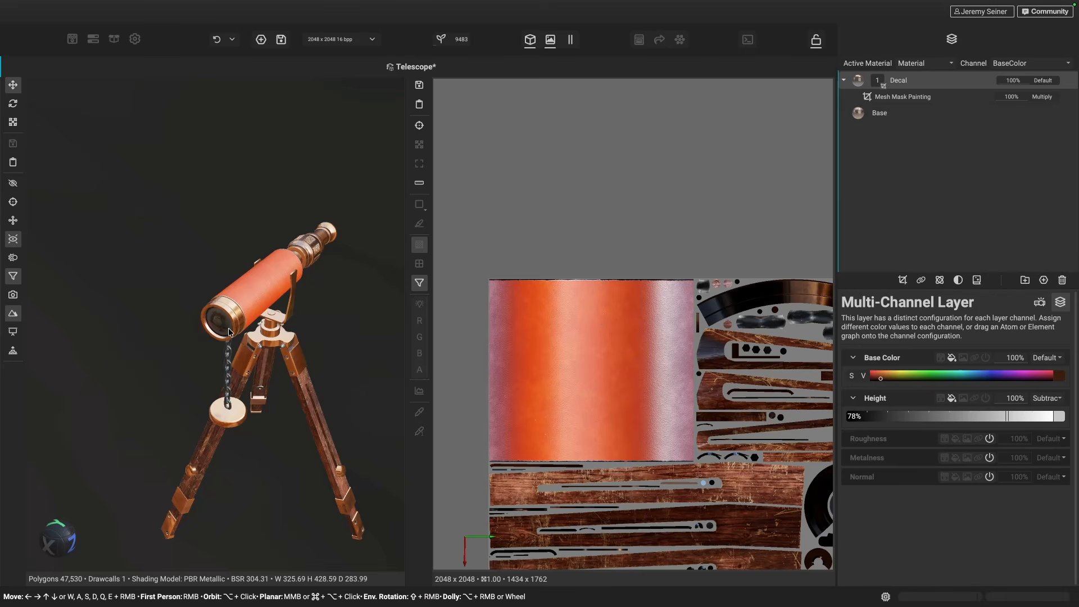
# - Select the Decal layer's Mesh Mask Painting and bring up its Swirl Shell brush settings
pyautogui.scroll(2, 235, 293)
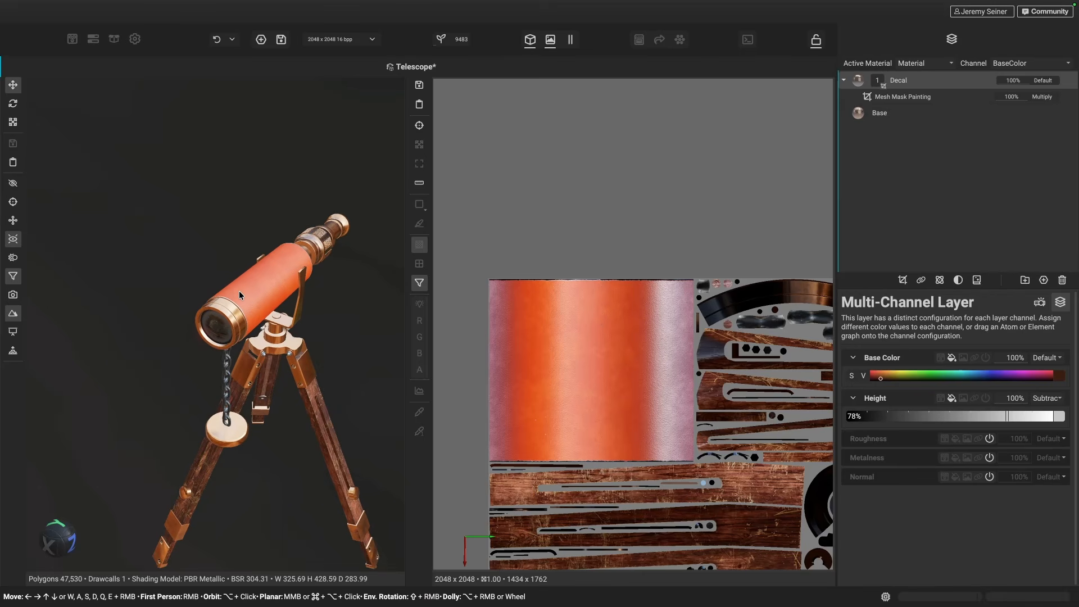
pyautogui.scroll(2, 238, 291)
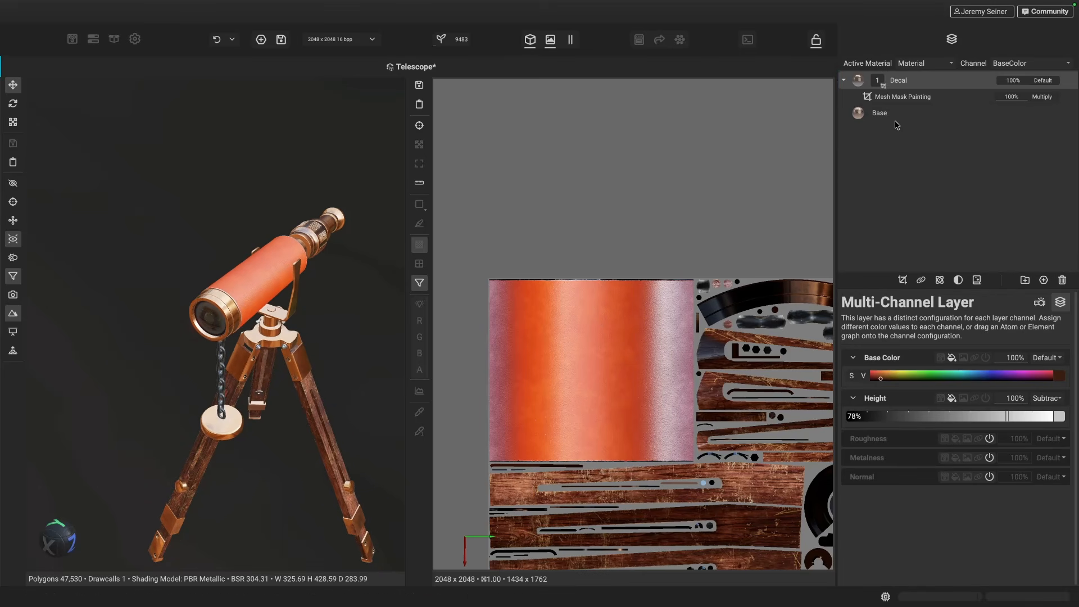
pyautogui.click(893, 99)
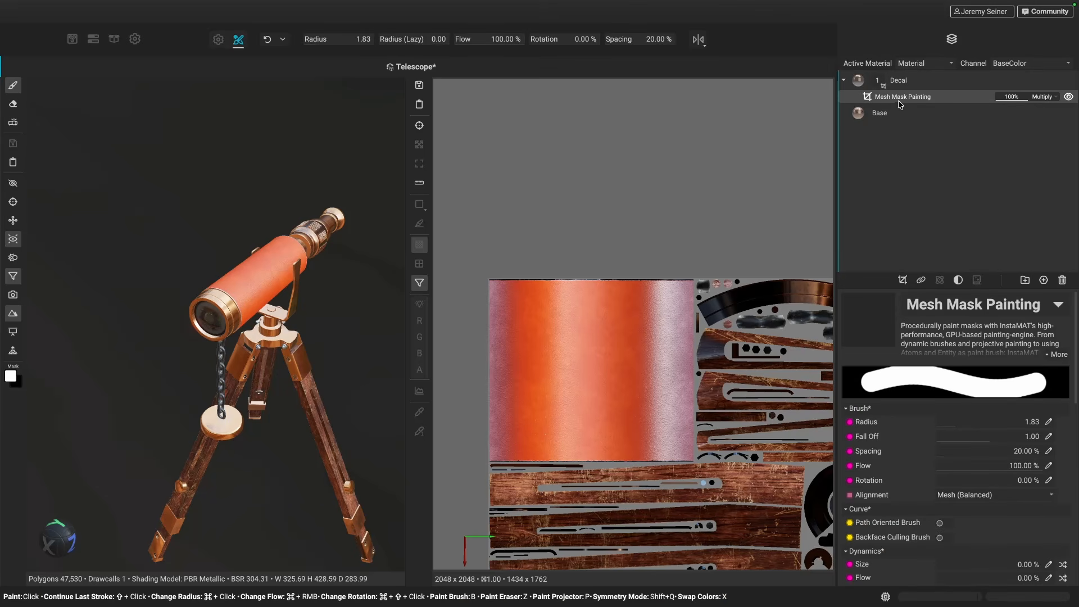
pyautogui.scroll(-10, 870, 425)
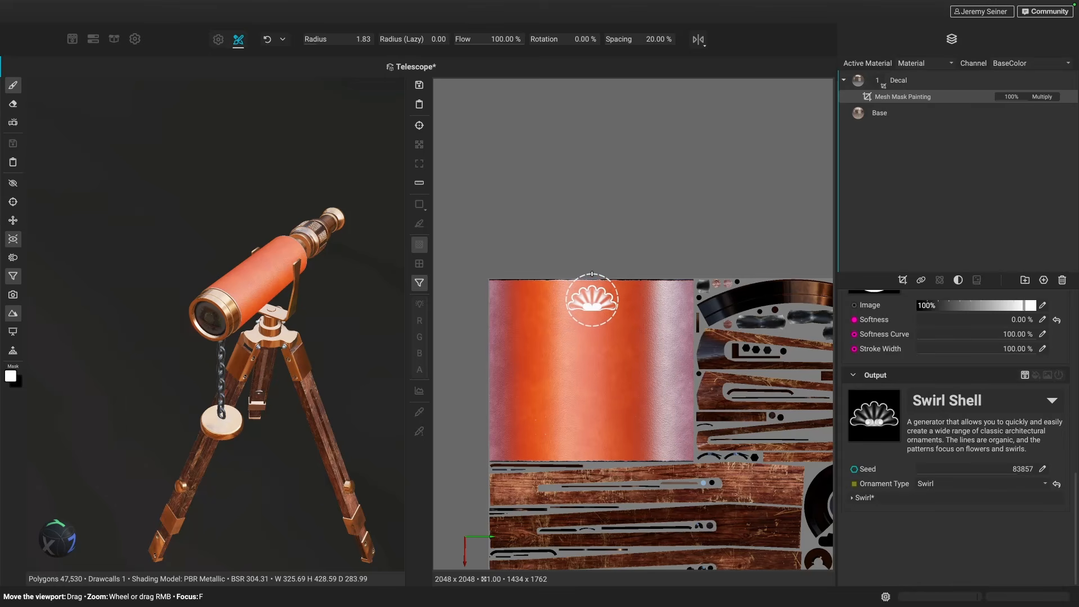
# - Try stamping the Swirl Shell near the tube's front end in the UV view, and undo the stamp after checking it in 3D
pyautogui.click(591, 299)
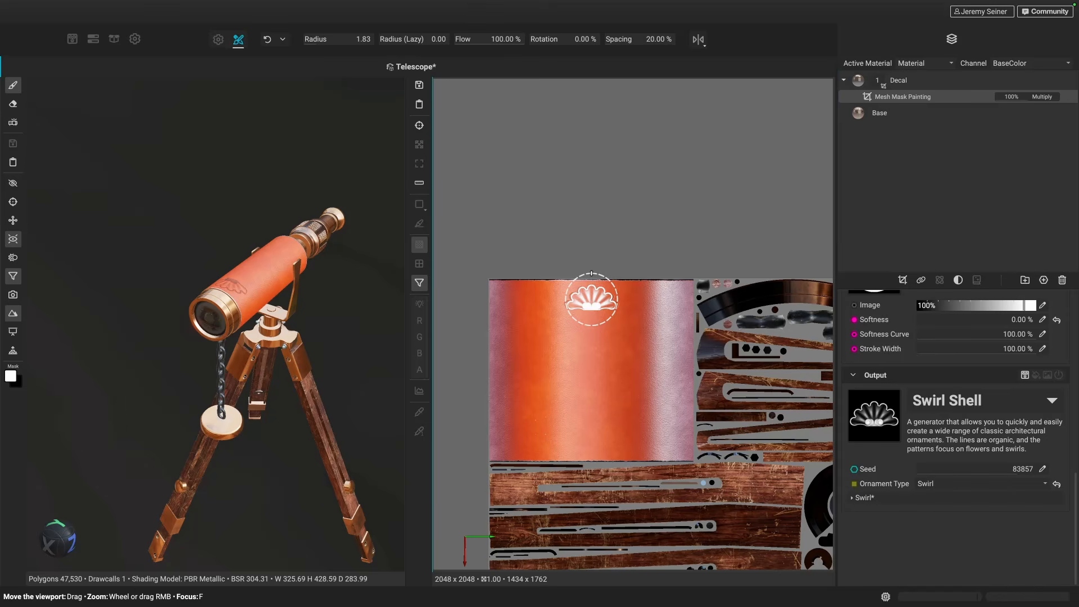
pyautogui.scroll(5, 247, 337)
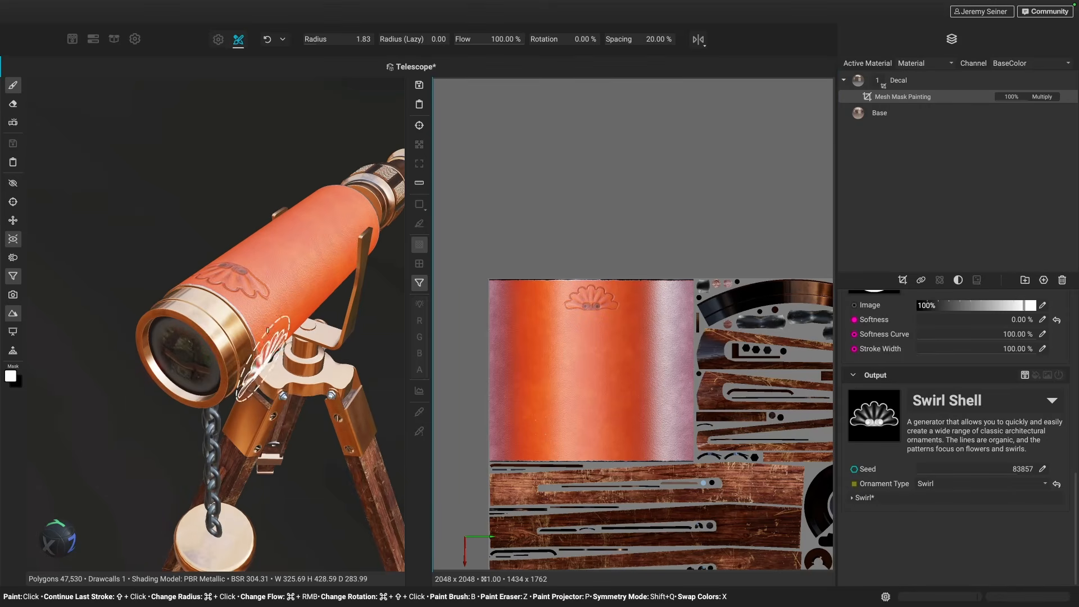
pyautogui.moveTo(268, 334)
pyautogui.keyDown('alt'); pyautogui.mouseDown()
pyautogui.moveTo(268, 368)
pyautogui.moveTo(268, 341)
pyautogui.mouseUp(); pyautogui.keyUp('alt')
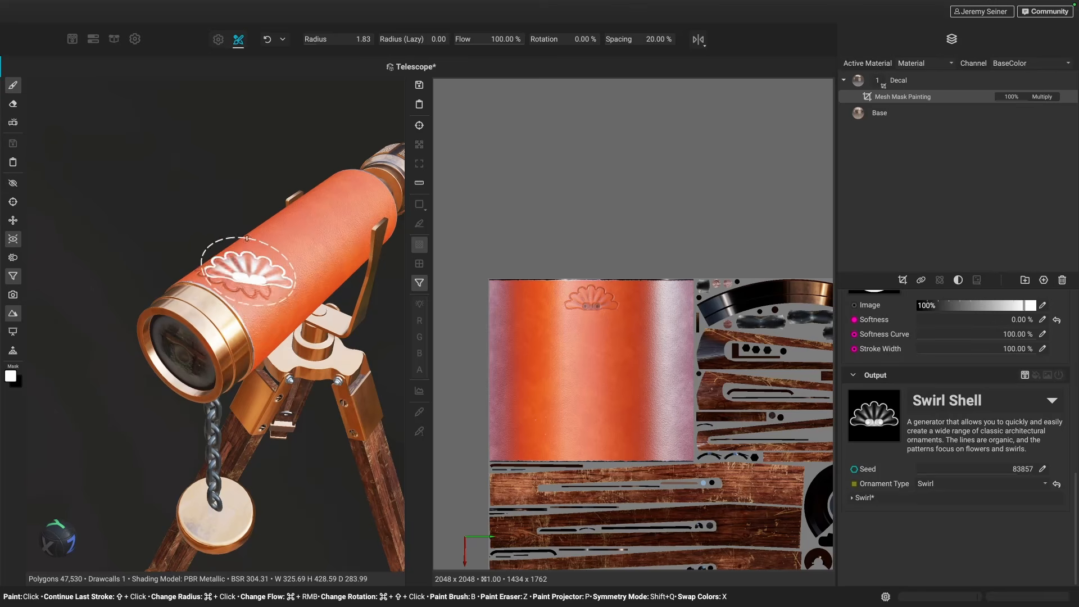
pyautogui.scroll(-3, 299, 346)
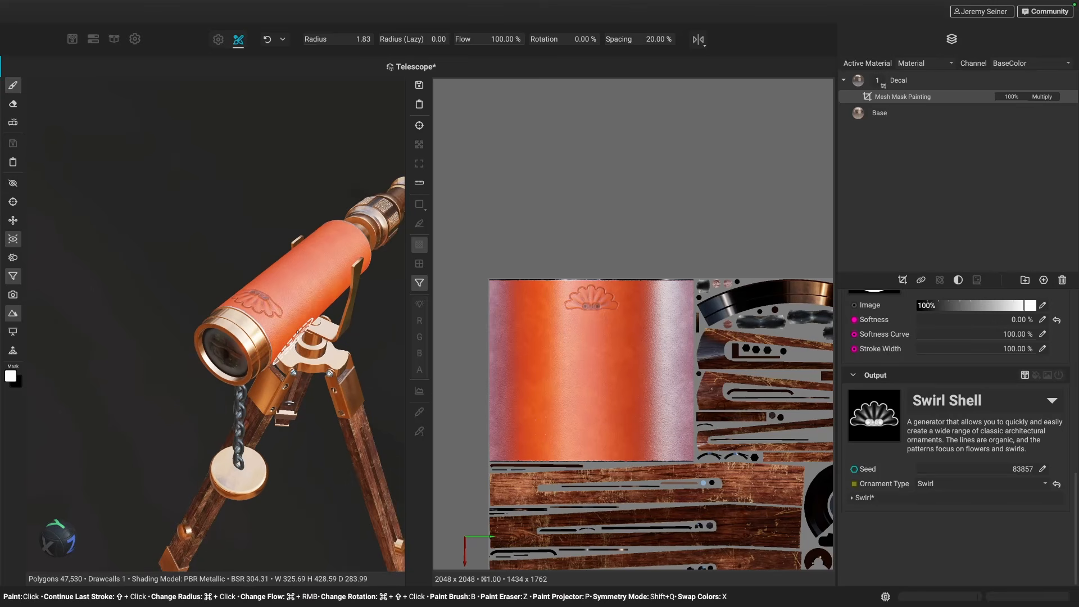
pyautogui.keyDown('alt'); pyautogui.moveTo(292, 341); pyautogui.dragTo(291, 330); pyautogui.keyUp('alt')
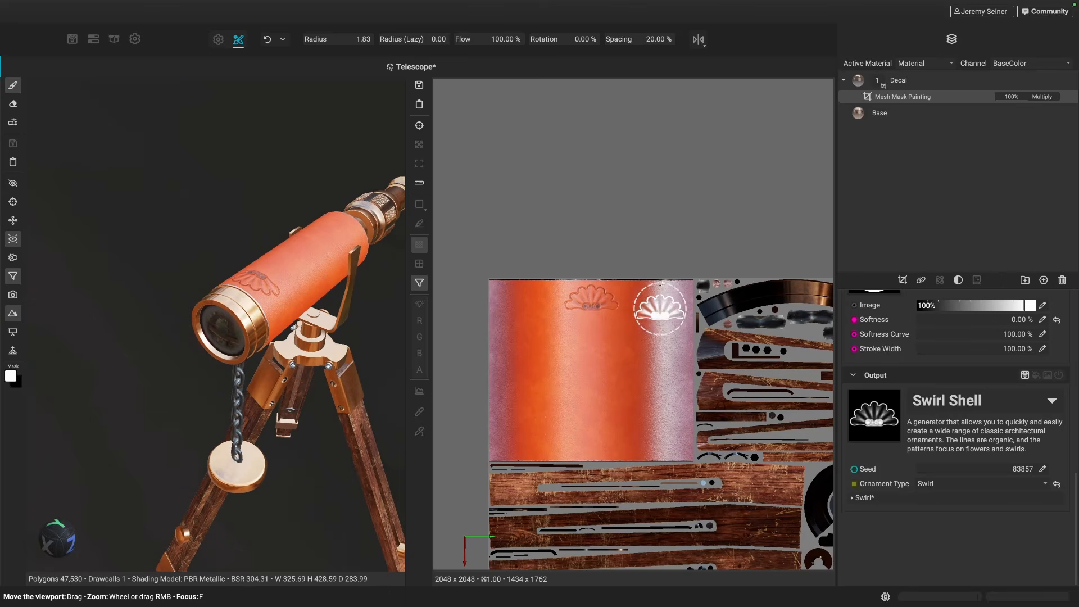
pyautogui.press('super+z')
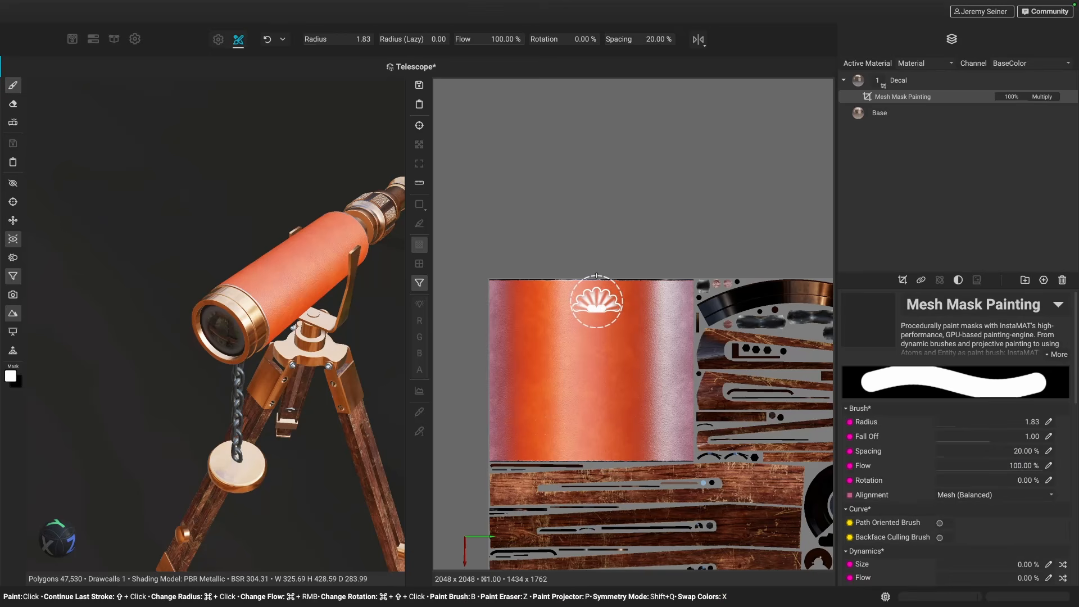
# - Switch the mask painting to the Paint Projector and toggle its Clamp option off and back on
pyautogui.press('p')
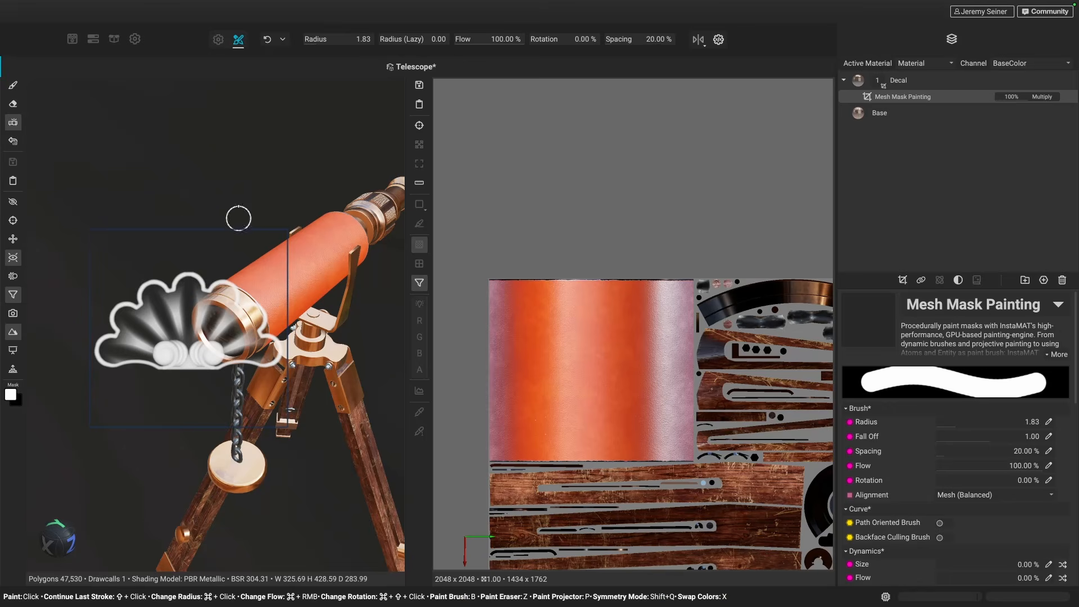
pyautogui.click(13, 123)
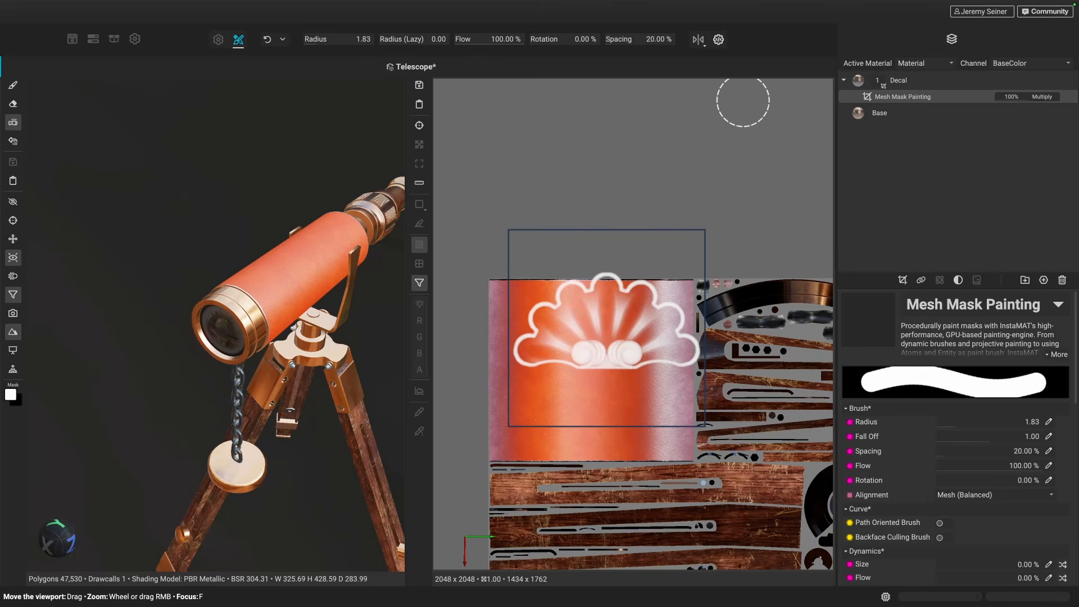
pyautogui.click(718, 40)
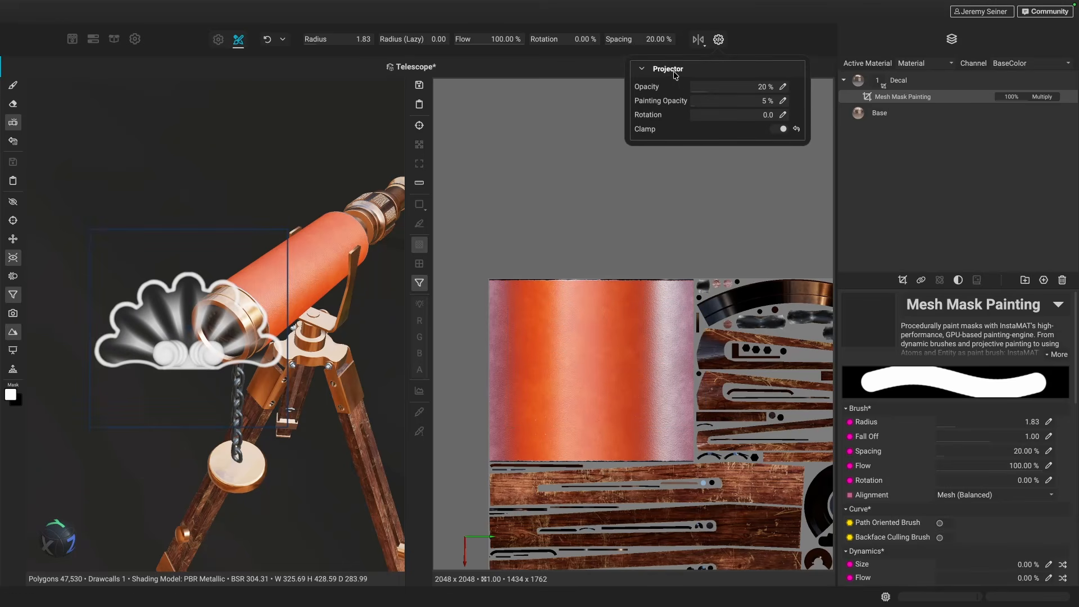
pyautogui.click(777, 129)
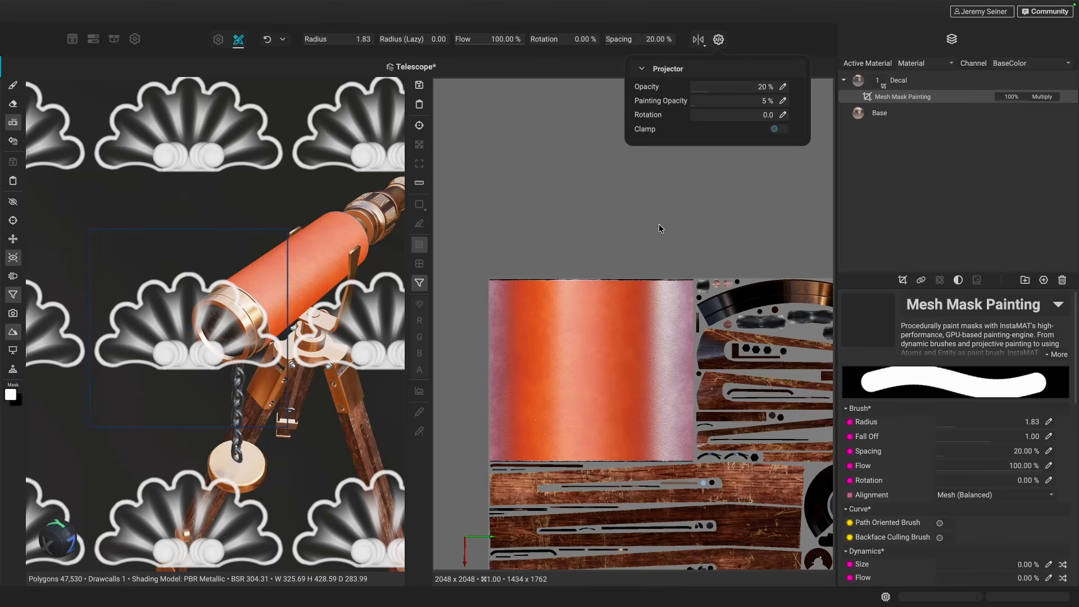
pyautogui.click(778, 129)
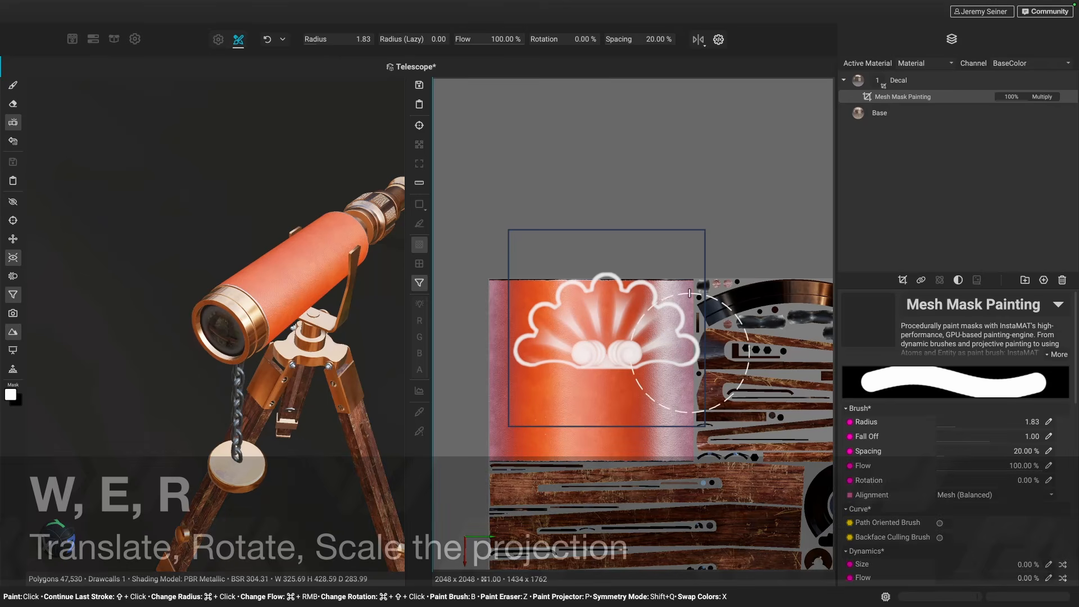
# - Move the shell projection to the front end of the tube's UV island and scale it down to fit there
pyautogui.press('w')
pyautogui.moveTo(648, 347)
pyautogui.mouseDown()
pyautogui.moveTo(629, 358)
pyautogui.moveTo(634, 346)
pyautogui.moveTo(656, 355)
pyautogui.moveTo(633, 387)
pyautogui.moveTo(607, 295)
pyautogui.mouseUp()
pyautogui.press('r')
pyautogui.scroll(3, 607, 295)
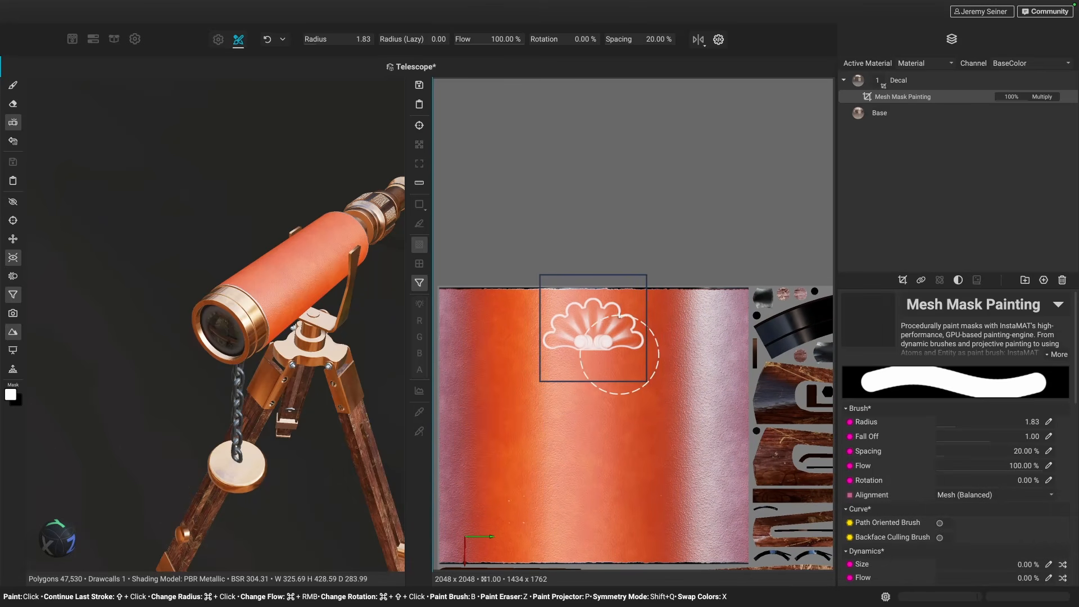
# - Paint the projected shell onto the tube in the UV view and check the decal up close on the 3D model
pyautogui.click(609, 304)
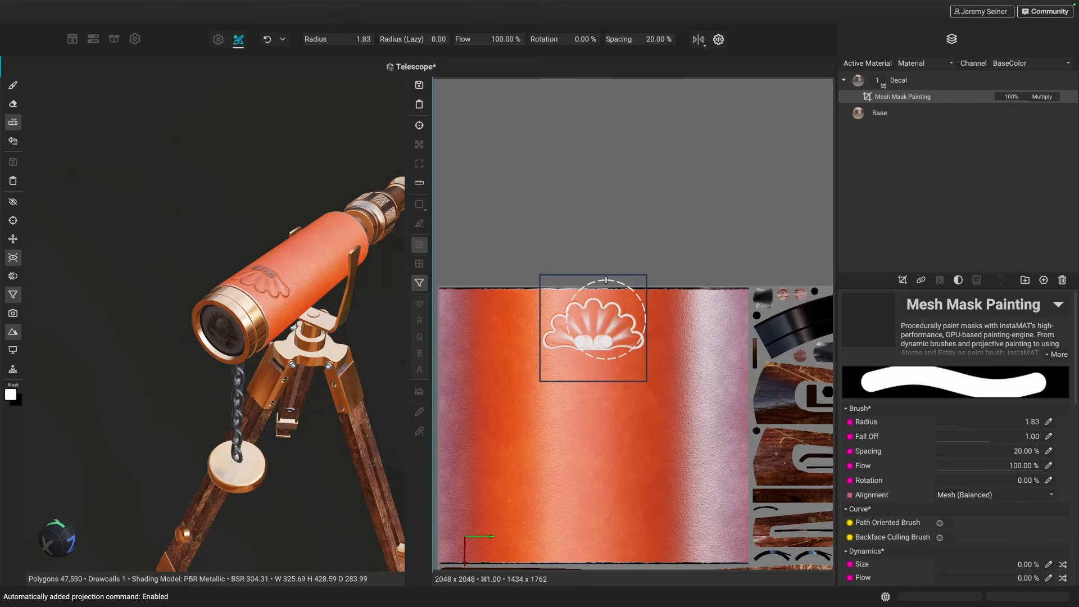
pyautogui.keyDown('alt'); pyautogui.moveTo(337, 289); pyautogui.dragTo(331, 317); pyautogui.keyUp('alt')
pyautogui.keyDown('alt'); pyautogui.moveTo(275, 429); pyautogui.dragTo(277, 368, button='right'); pyautogui.keyUp('alt')
pyautogui.click(931, 189)
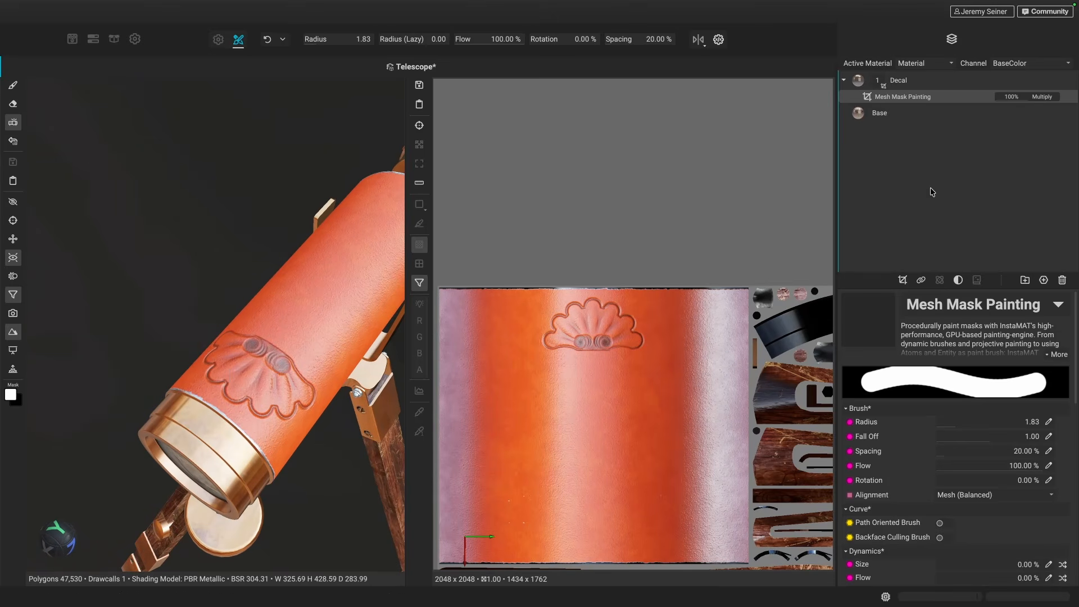
pyautogui.keyDown('alt'); pyautogui.moveTo(289, 397); pyautogui.dragTo(275, 377); pyautogui.keyUp('alt')
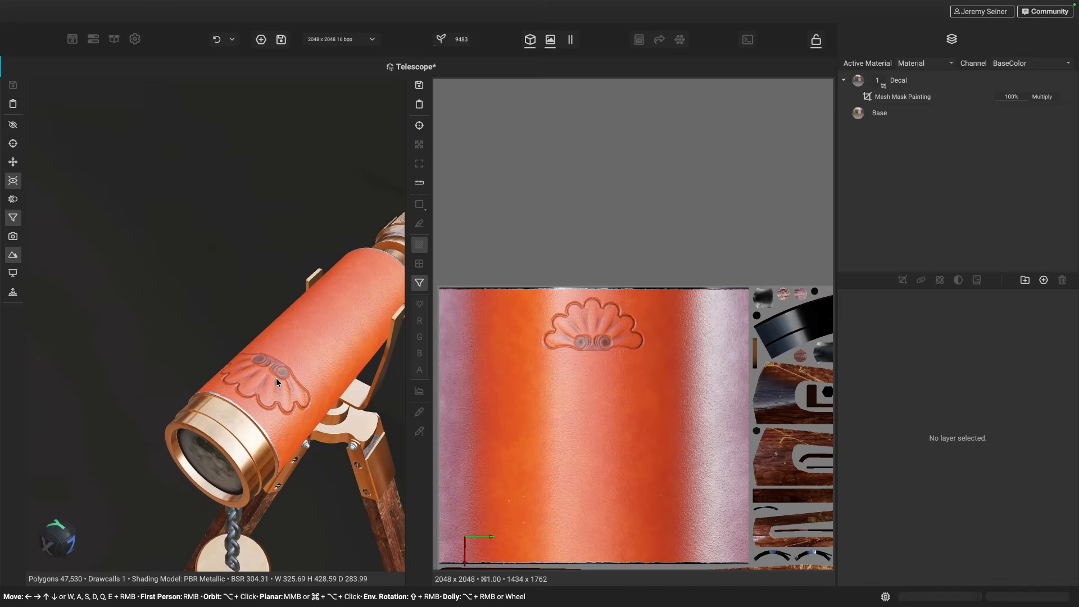
pyautogui.scroll(-2, 586, 356)
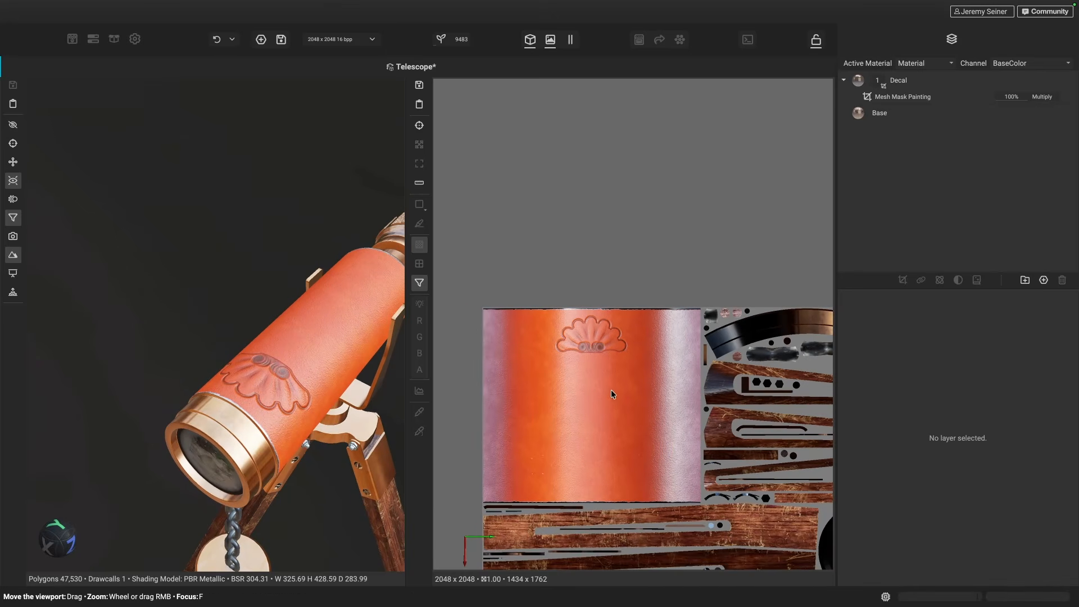
pyautogui.keyDown('alt'); pyautogui.moveTo(628, 438); pyautogui.dragTo(619, 387); pyautogui.keyUp('alt')
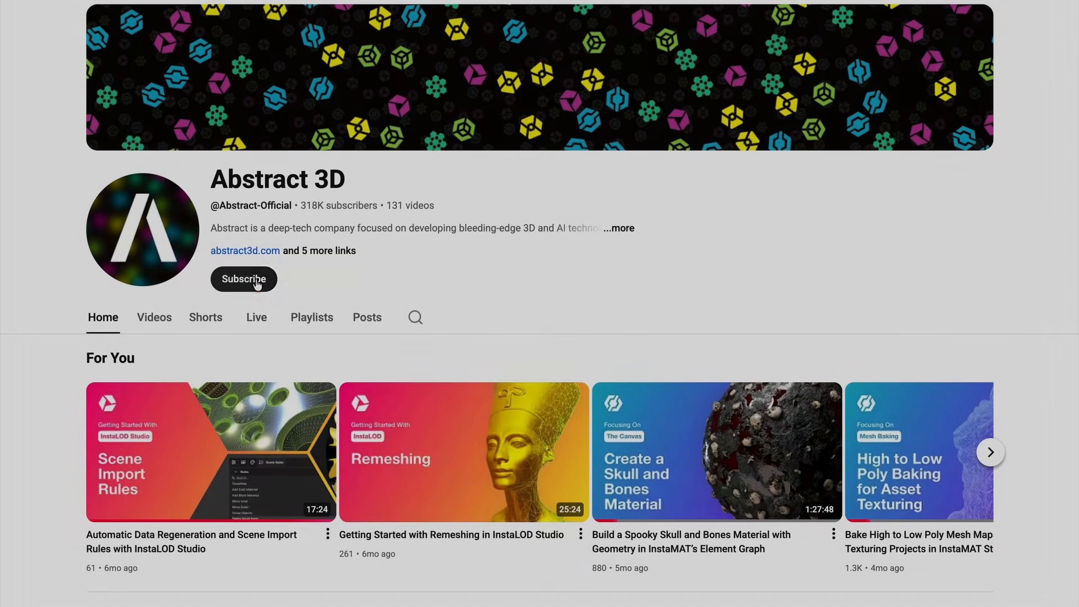
# - Switch to YouTube, subscribe to the Abstract 3D channel and set its notifications to All
pyautogui.click(257, 280)
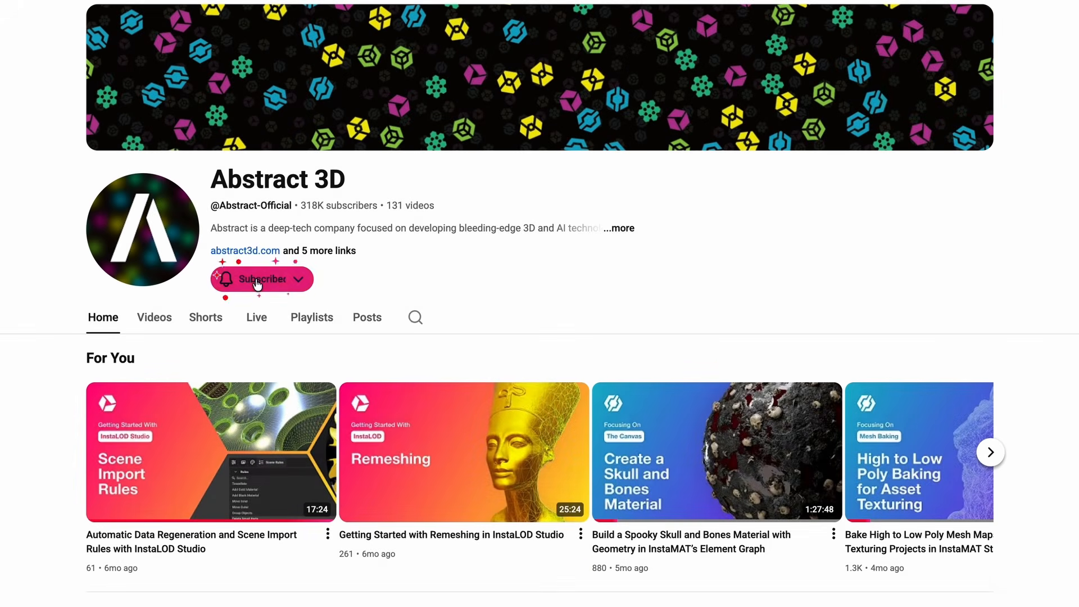
pyautogui.click(302, 281)
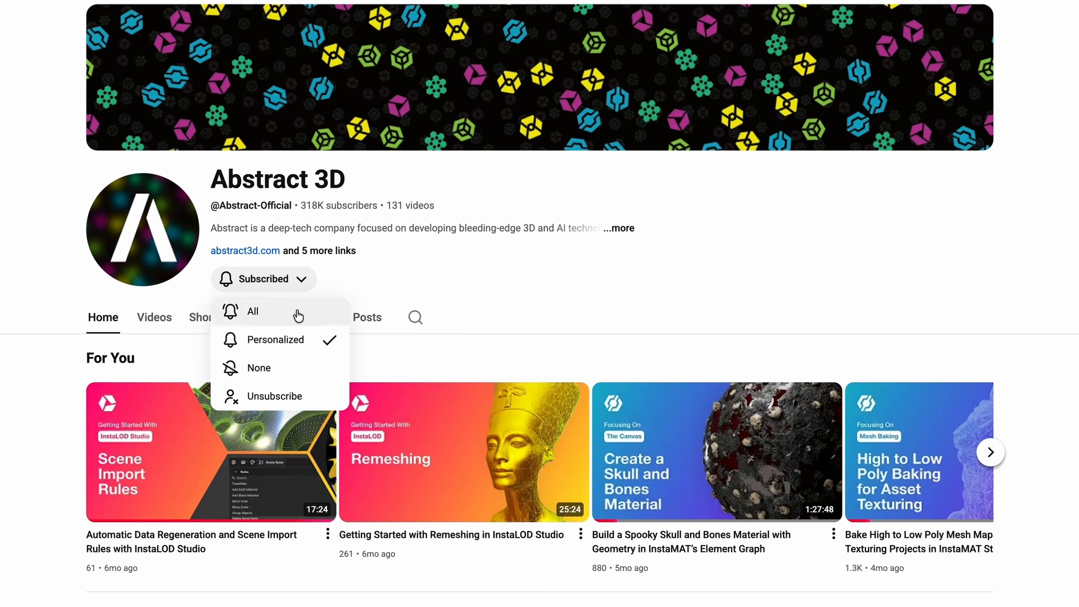
pyautogui.click(296, 311)
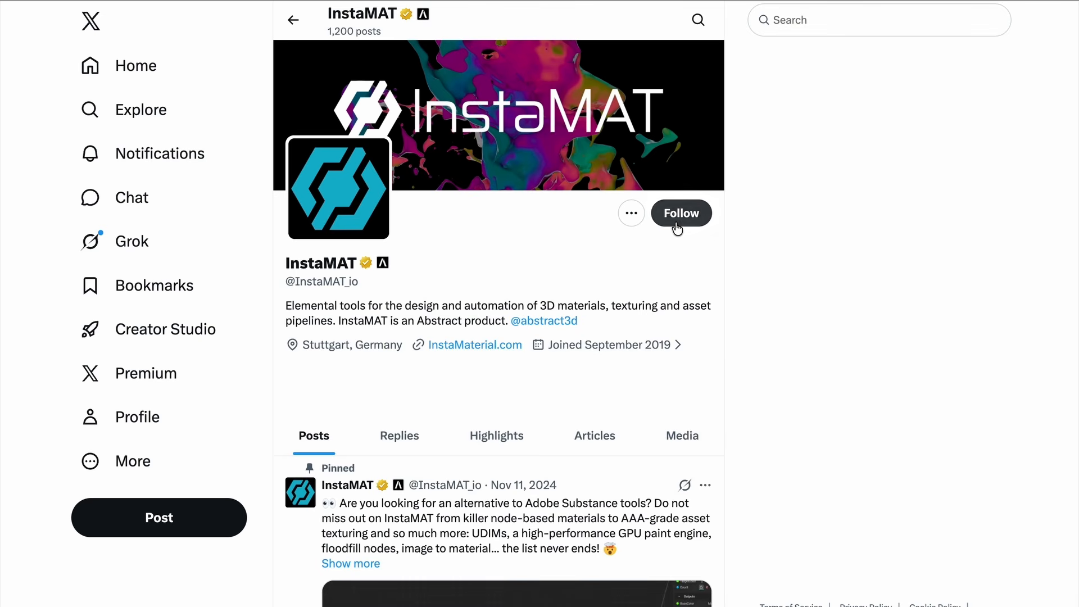
# - Follow the InstaMAT account on X and look through the category overview of the Abstract Community forum
pyautogui.click(678, 228)
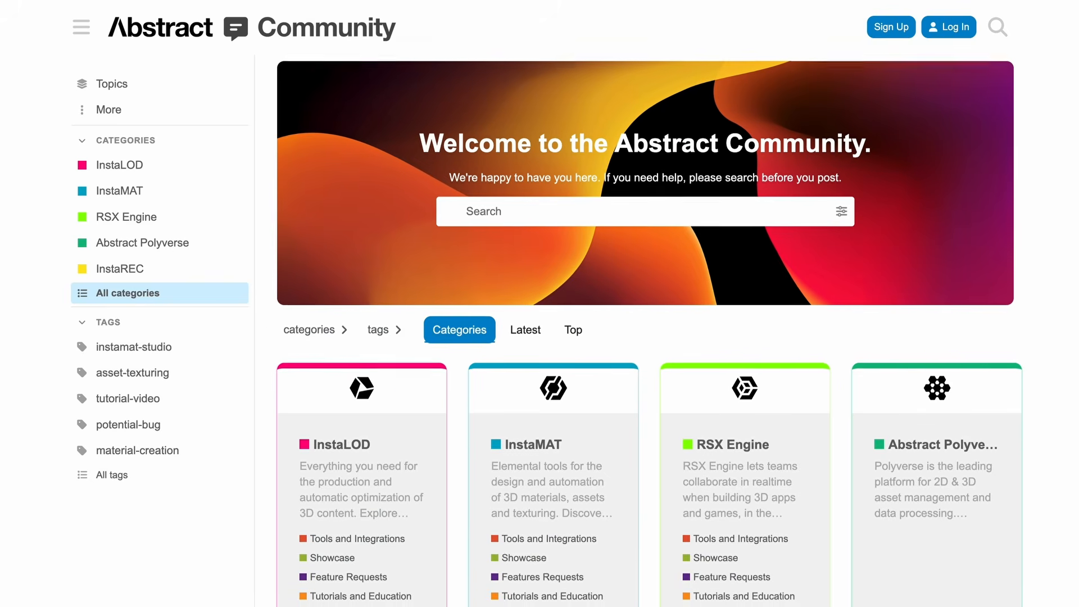
pyautogui.scroll(-3, 649, 326)
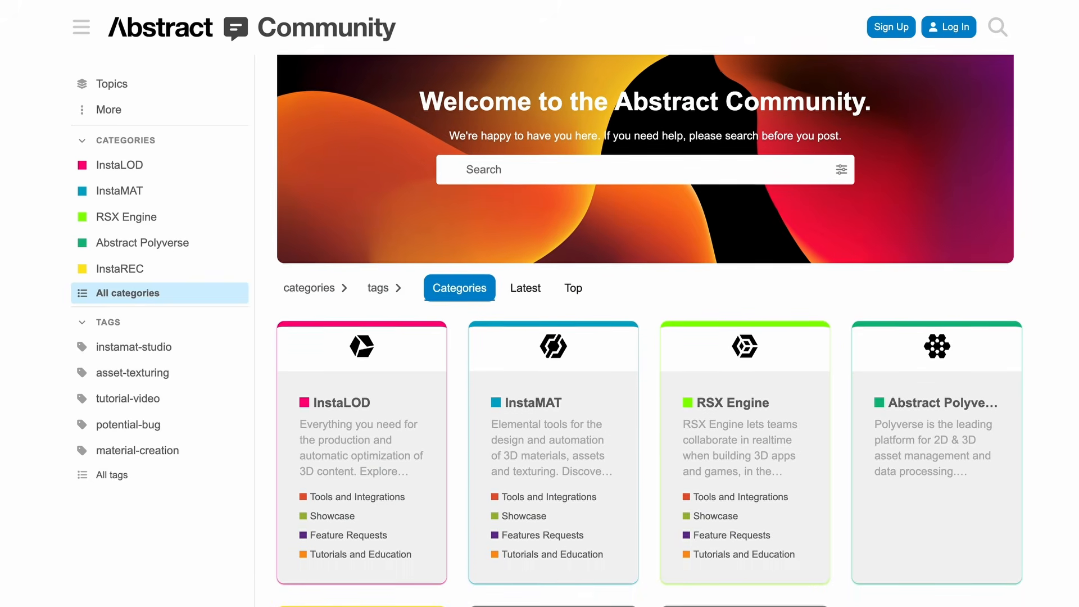
pyautogui.scroll(-1, 649, 326)
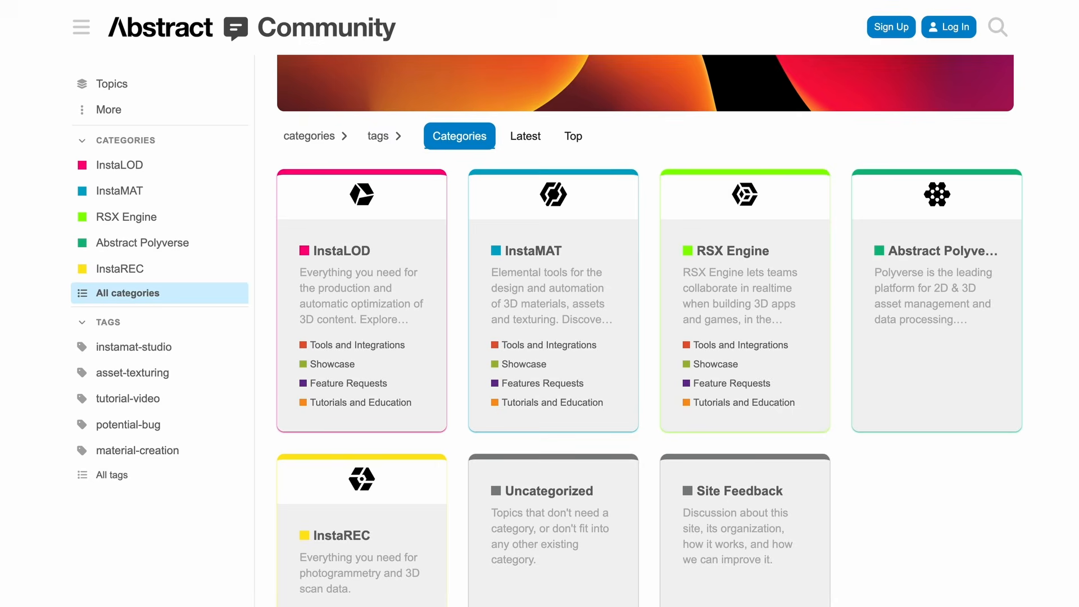